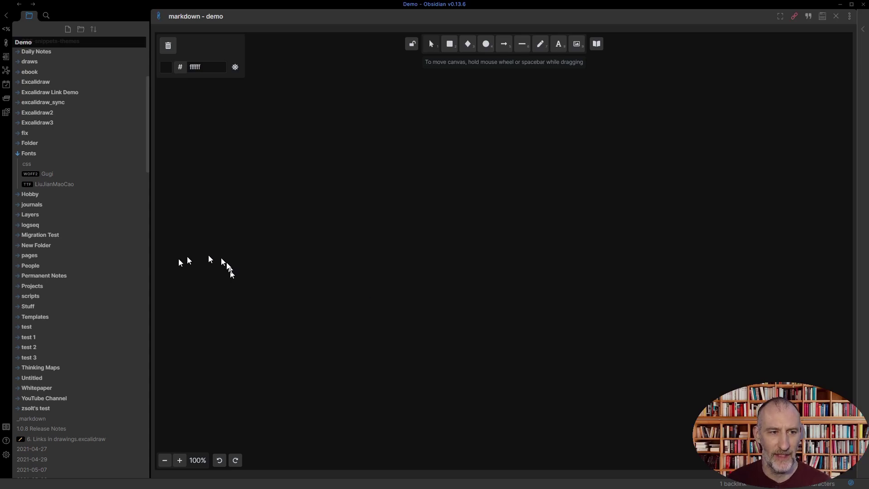
Drag the _markdown note from the file explorer onto the Excalidraw canvas to embed it.
scroll(101, 308, "down", 1)
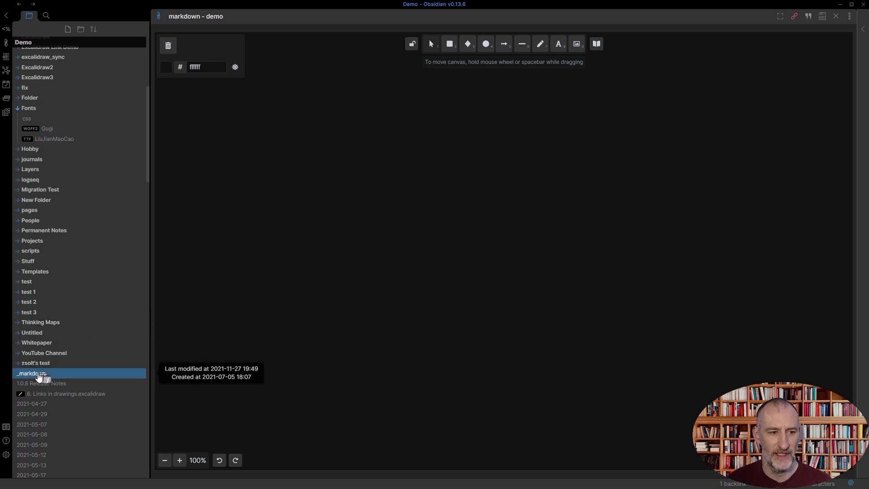
left_click_drag(39, 377, 434, 119)
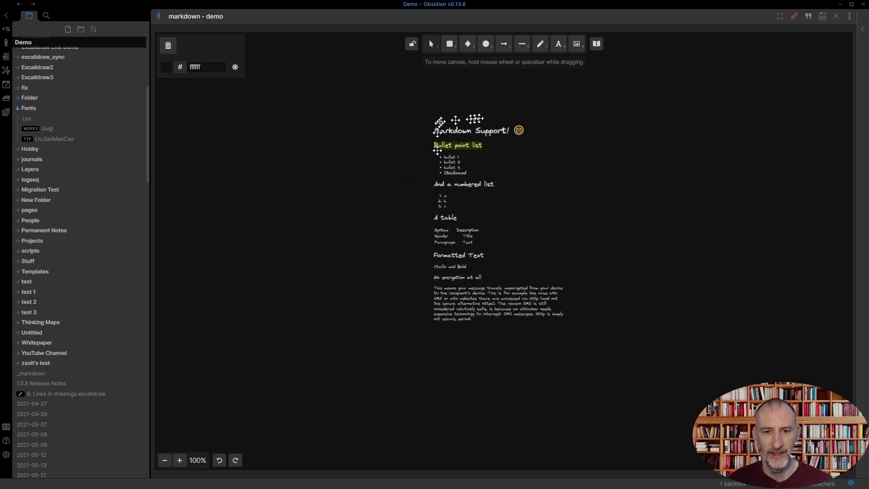
Move the embedded _markdown note down and left, then bring up its page preview.
scroll(443, 200, "up", 9)
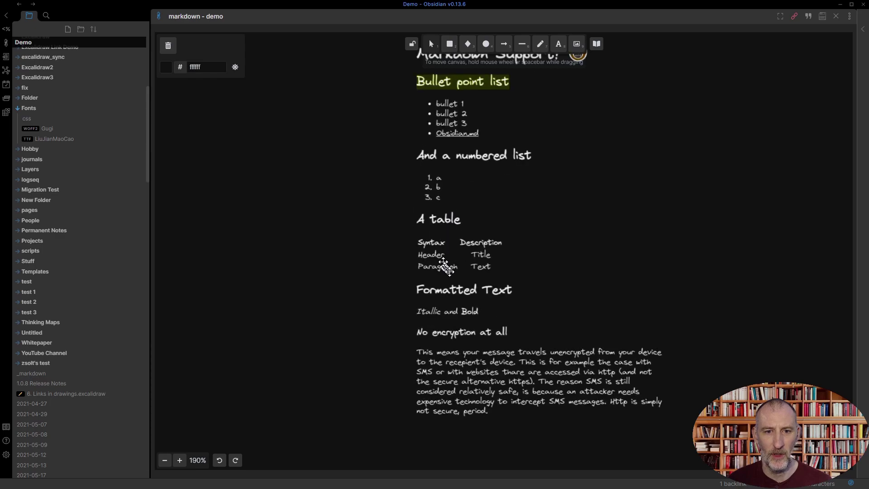
left_click_drag(443, 265, 358, 283)
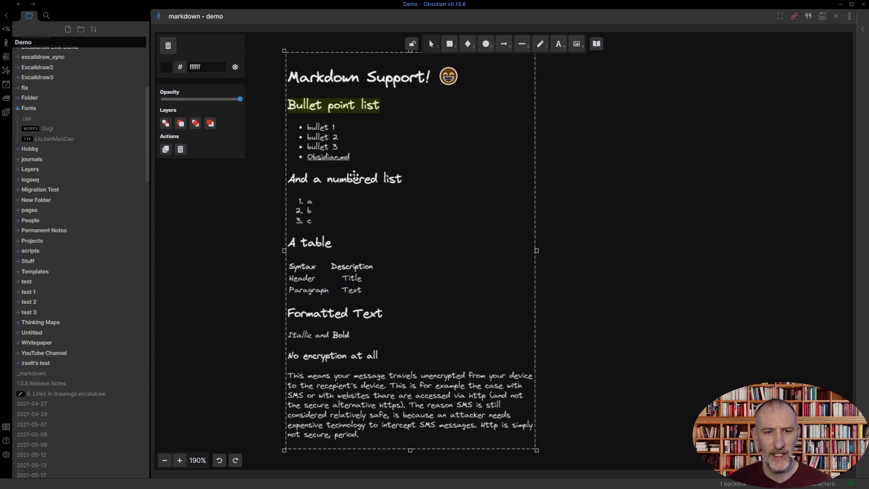
mouse_move(354, 175)
scroll(410, 234, "down", 3)
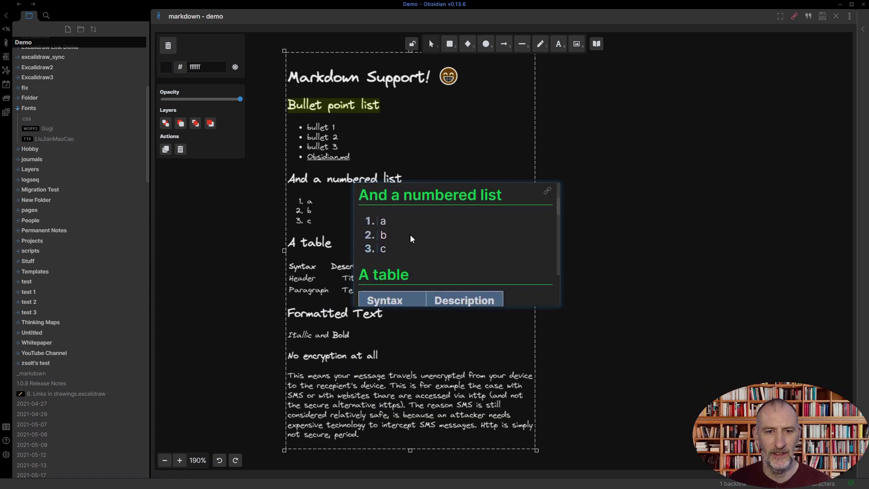
scroll(412, 236, "down", 3)
scroll(412, 236, "up", 5)
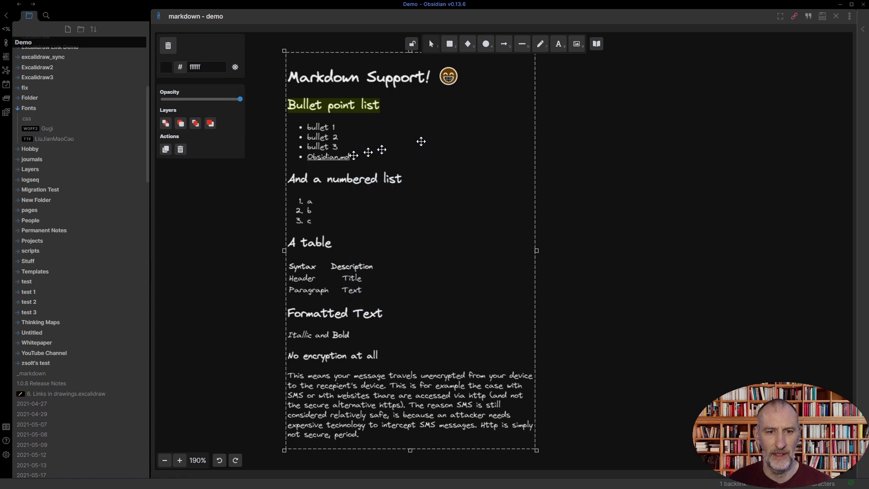
mouse_move(332, 150)
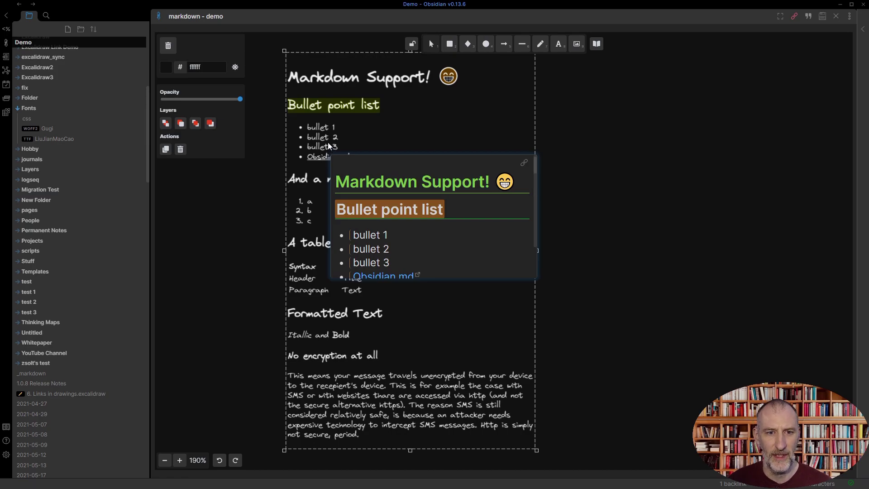
Open _markdown in a side pane, append '!!!' to bullet 2, and nudge the embed right.
left_click(328, 142, "ctrl+shift")
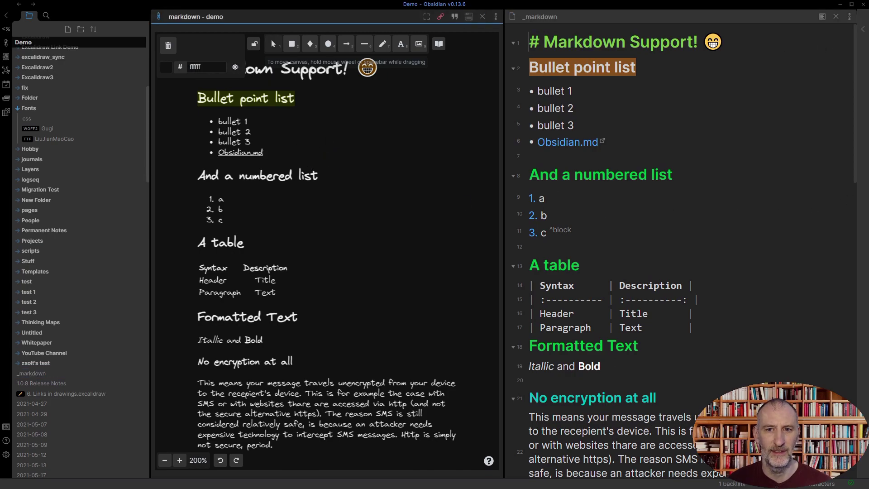
left_click(593, 116)
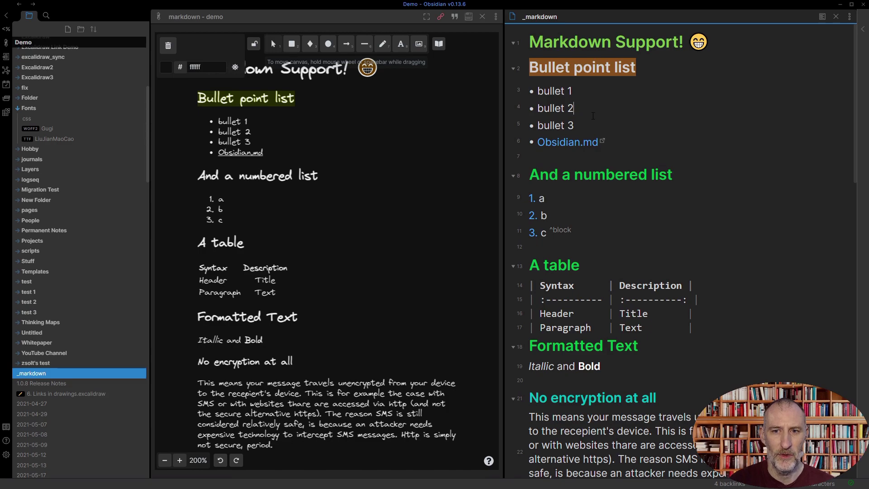
type("!!!")
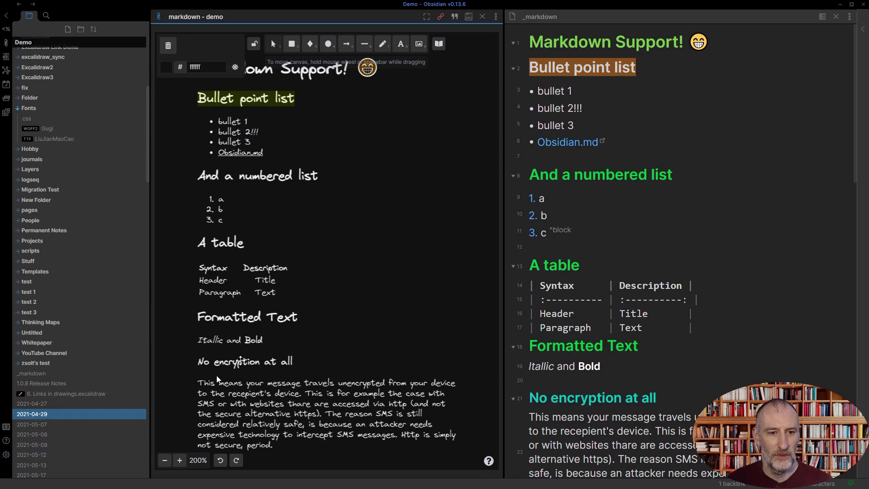
mouse_move(288, 153)
left_mouse_down()
mouse_move(332, 244)
mouse_move(351, 175)
left_mouse_up()
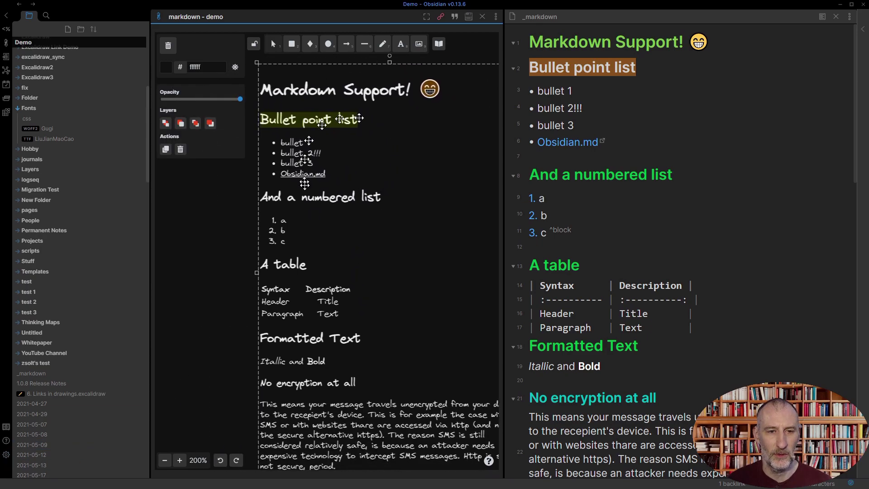
Open Excalidraw plugin settings at Markdown-embed settings, showing width 500 and max height 800.
key("ctrl+comma")
scroll(524, 240, "down", 5)
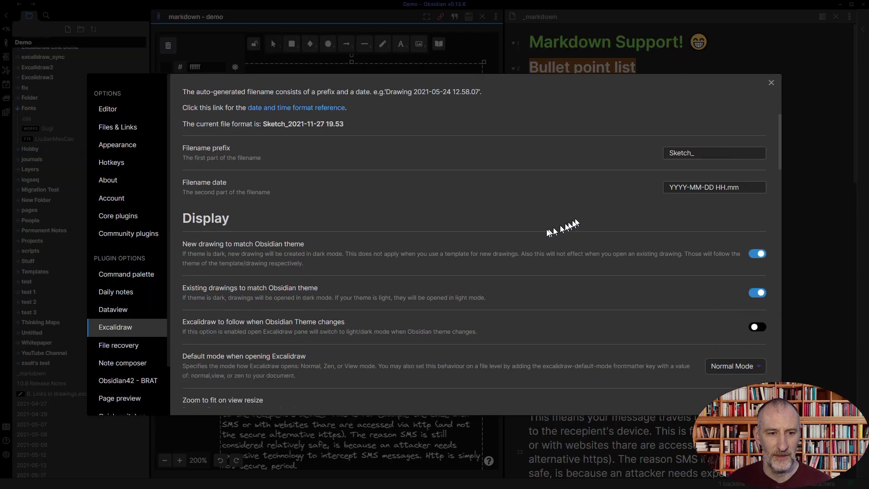
scroll(524, 240, "down", 10)
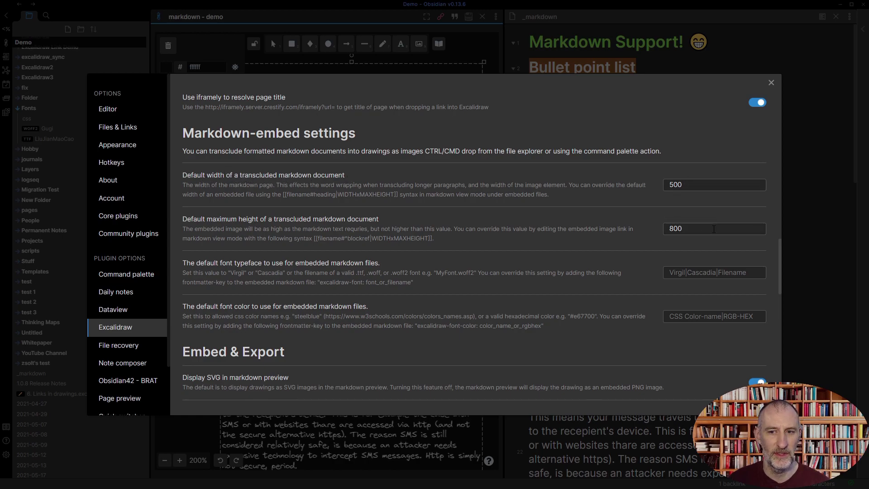
double_click(675, 229)
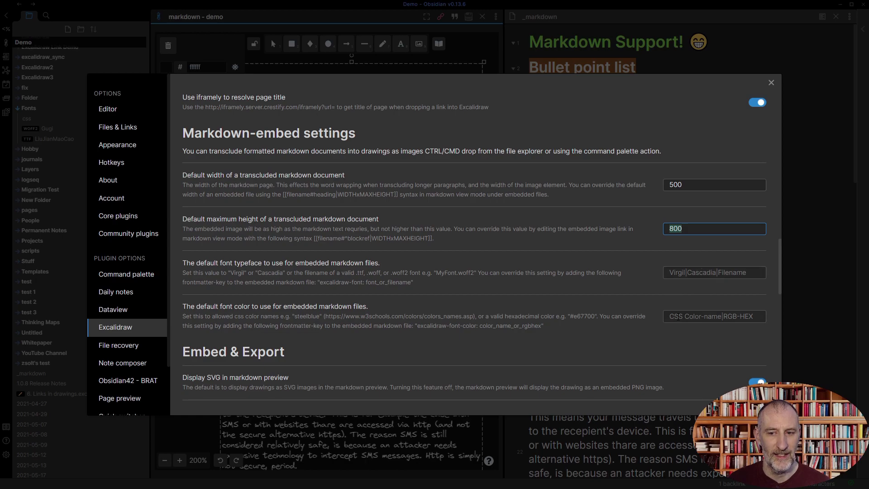
left_click(669, 316)
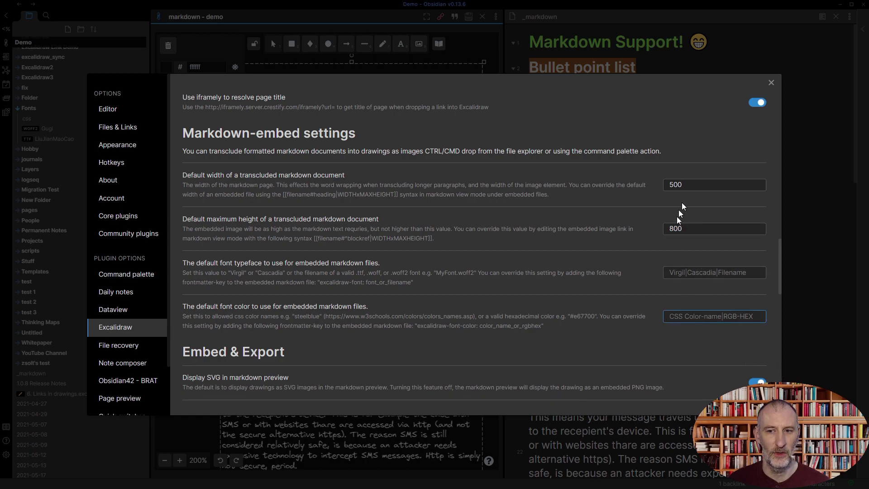
Set Markdown-embed default width to 400, font typeface to Cascadia and font color to skyblue.
left_click_drag(696, 181, 625, 184)
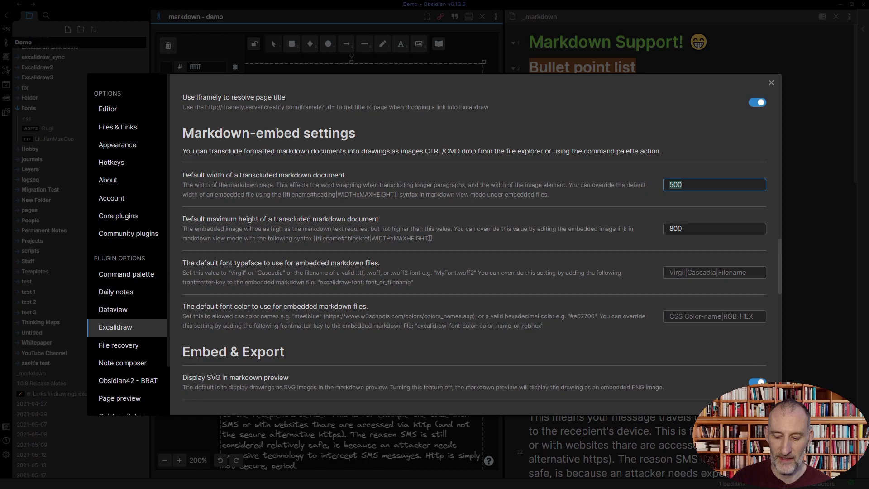
type("400")
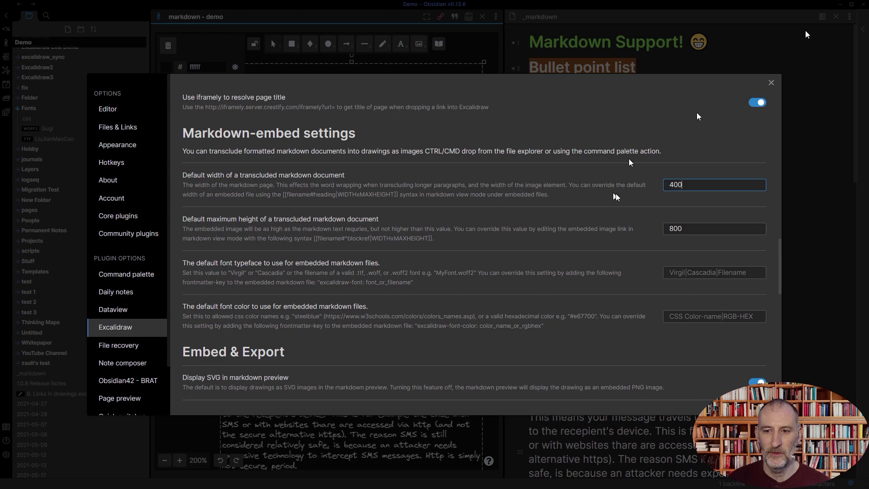
left_click(717, 274)
type("Ca")
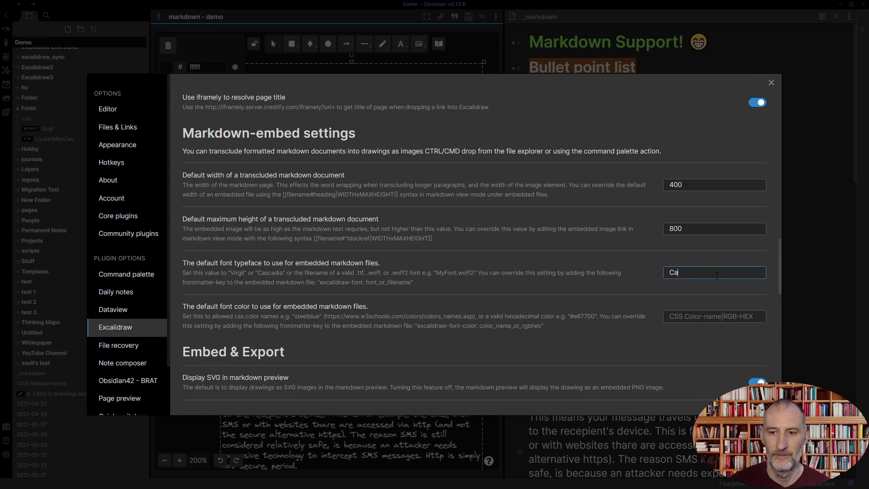
type("scadia")
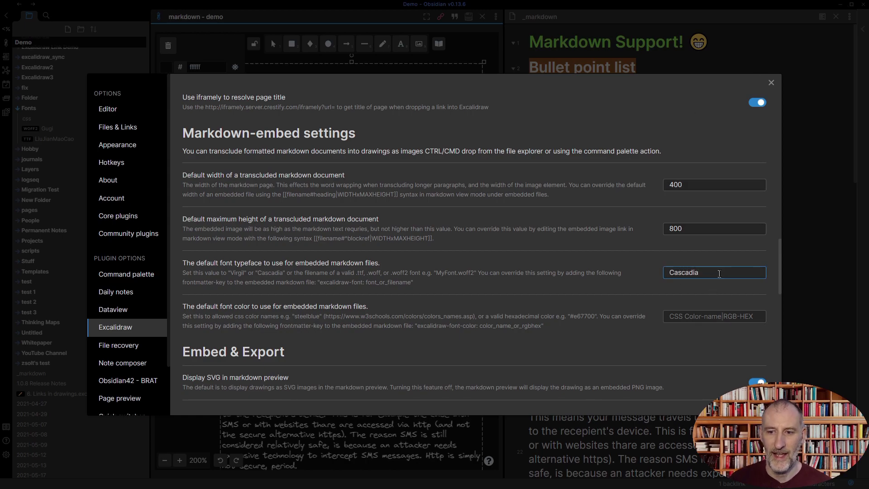
left_click(698, 319)
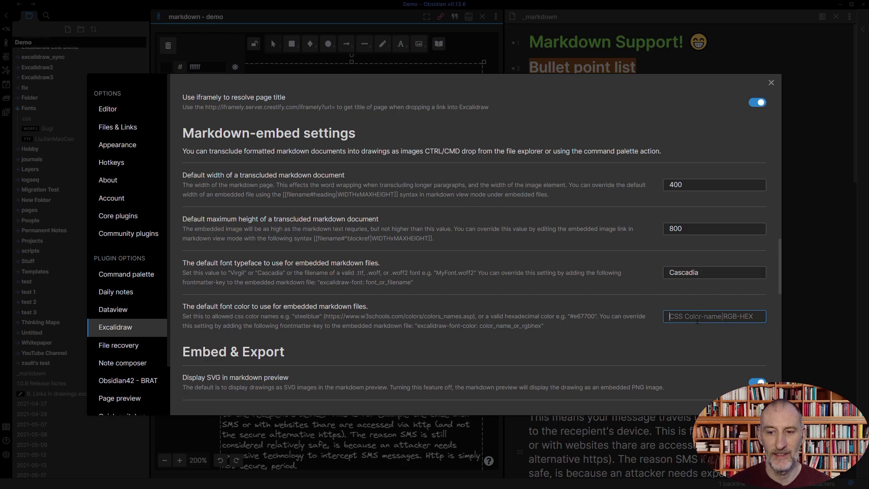
type("skyblue")
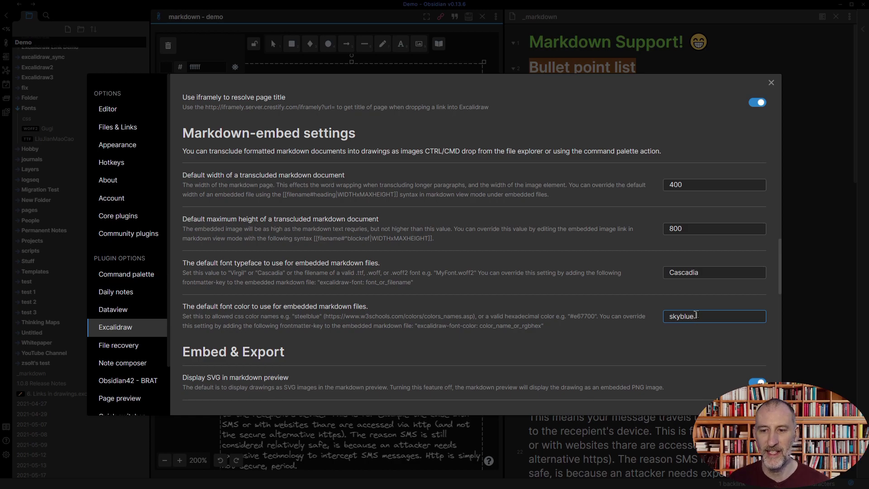
left_click_drag(697, 314, 662, 312)
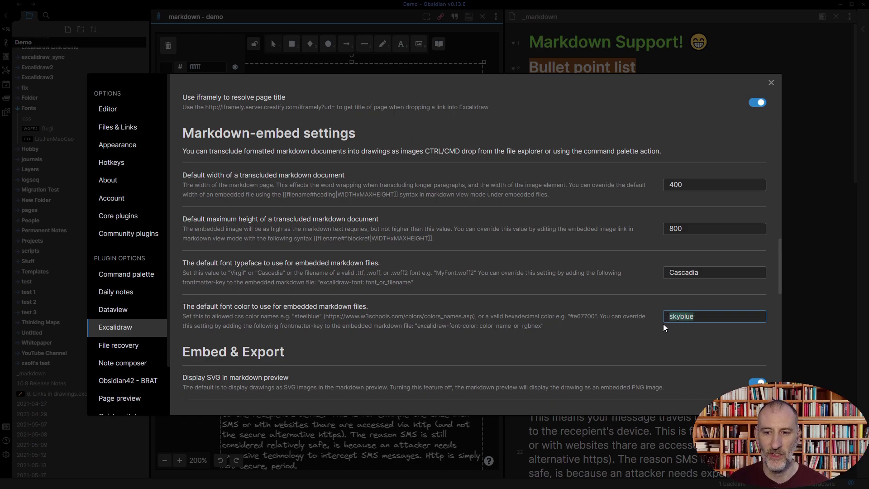
Close Settings so the embed re-renders in skyblue Cascadia, and move it higher.
left_click(771, 86)
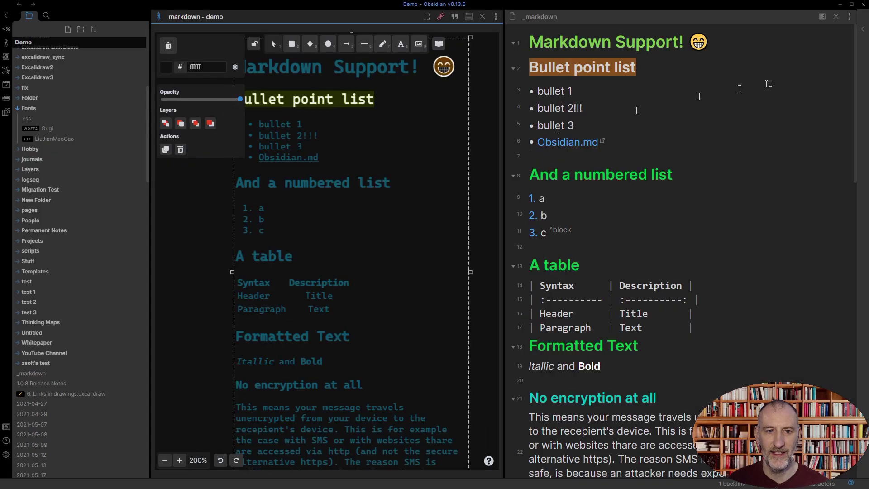
left_click_drag(284, 181, 306, 211)
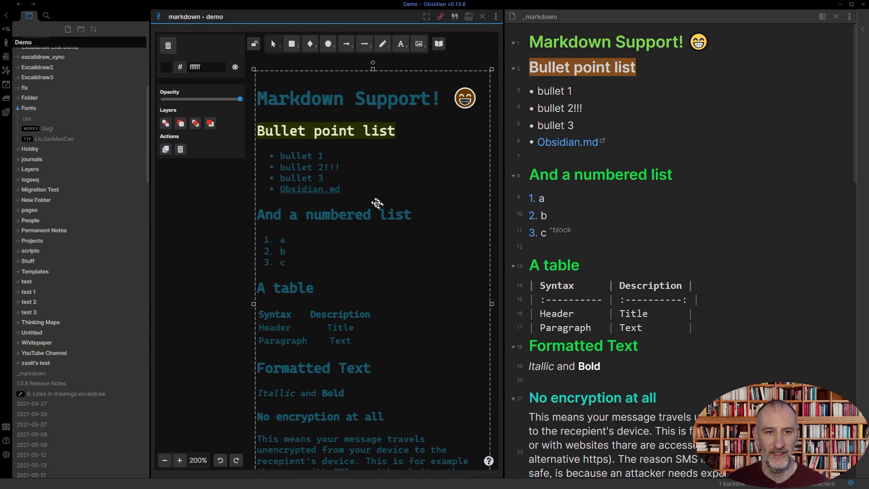
left_click_drag(336, 364, 334, 335)
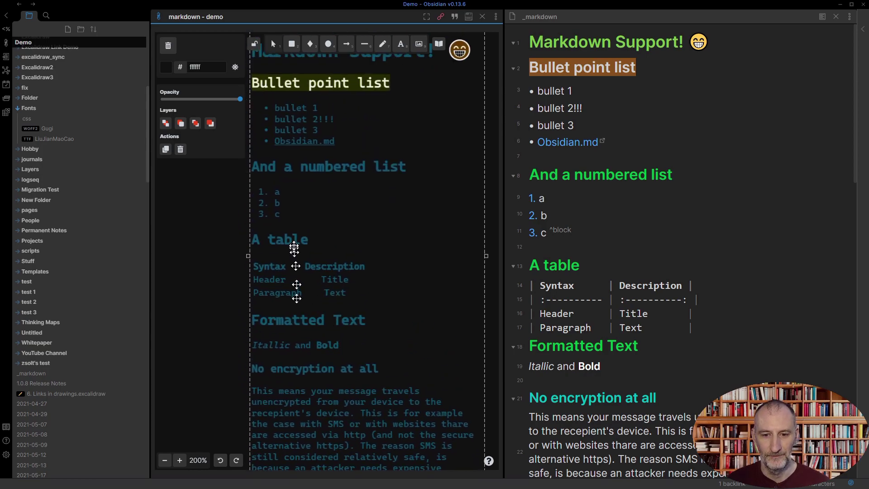
left_click(531, 45)
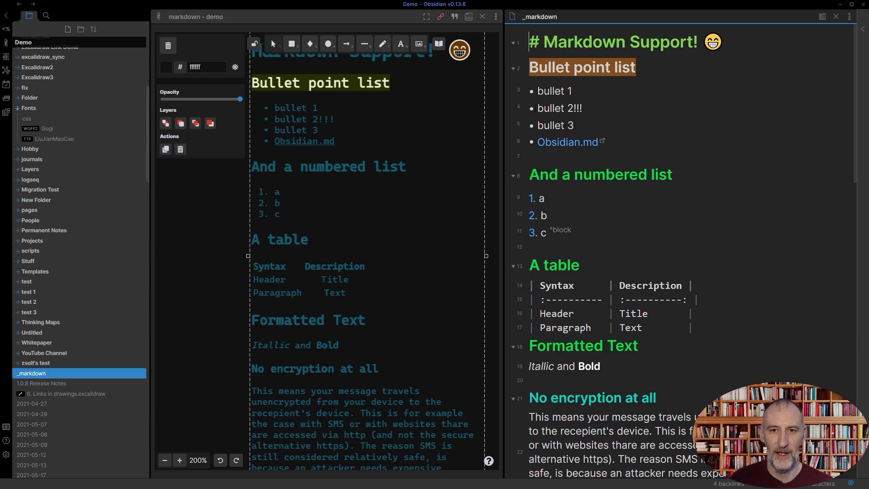
Add 'excalidraw-font: Virgil' frontmatter to _markdown and refresh the drawing's embed.
key("Return")
key("Up")
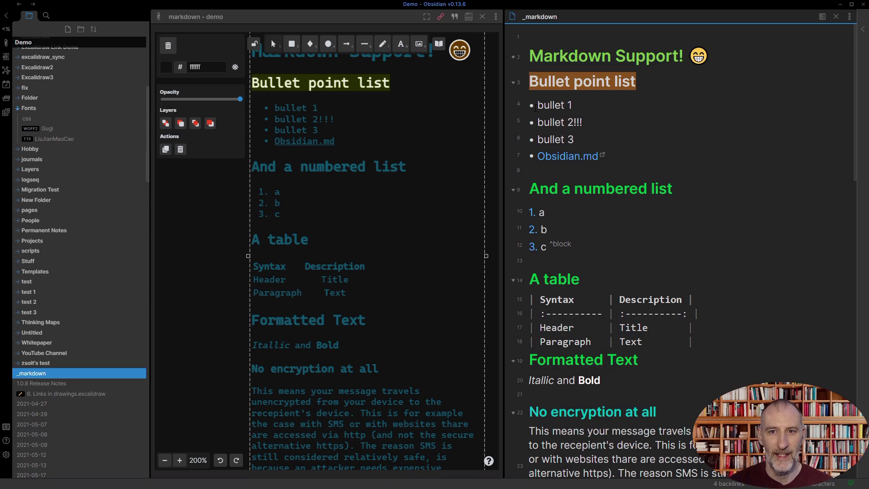
type("---")
key("Return")
key("Return")
type("--")
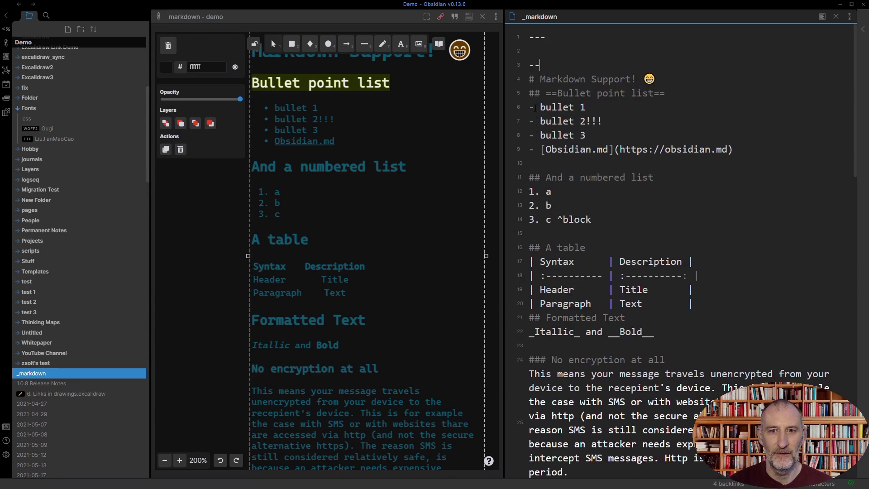
type("-")
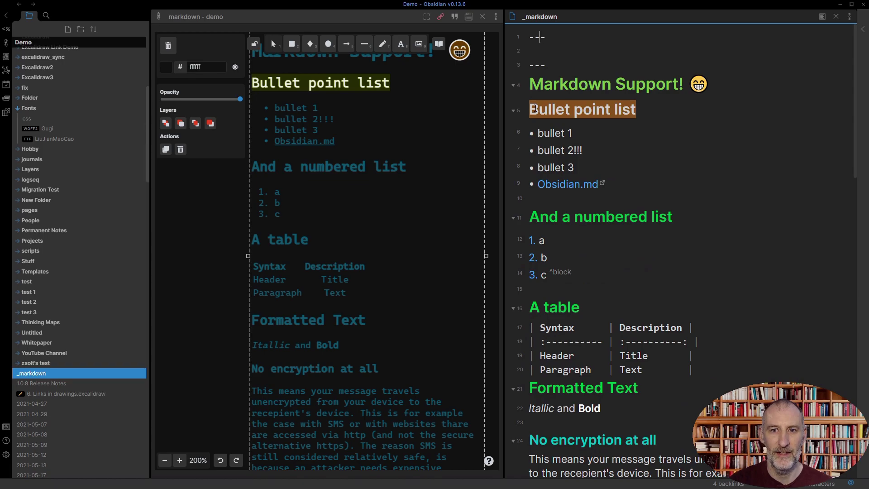
type("excalidraw-font:")
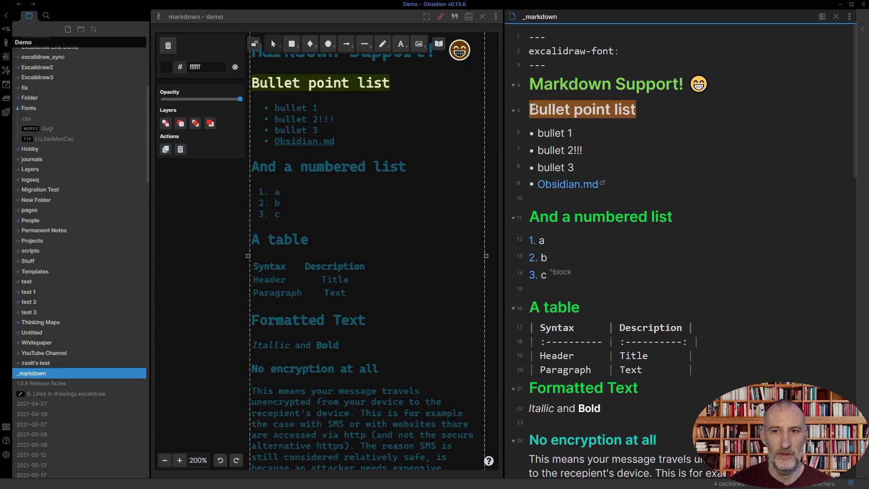
type(" Vi")
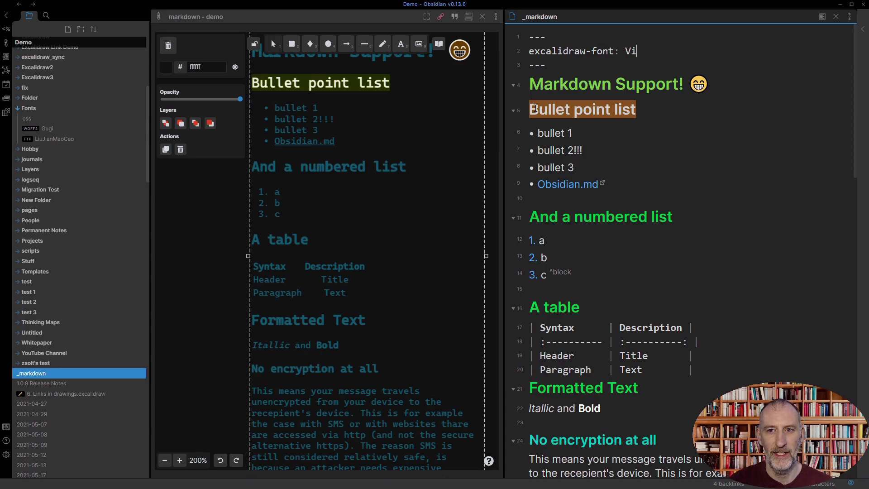
type("rgil")
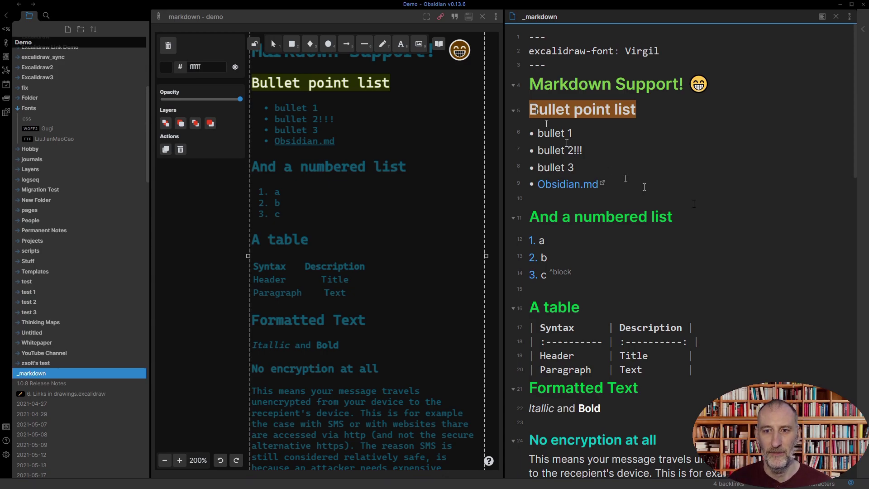
left_click(222, 311)
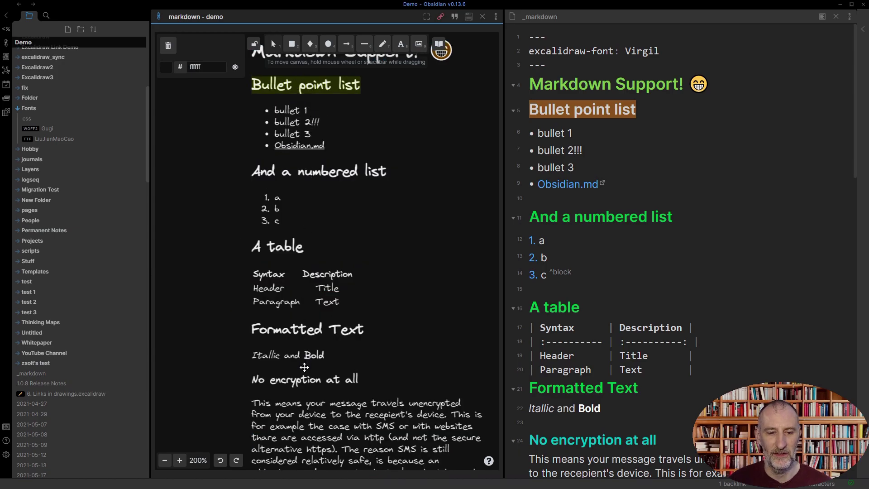
Change the frontmatter font to Gugi.woff2 and move the re-rendered embed up and left.
double_click(641, 49)
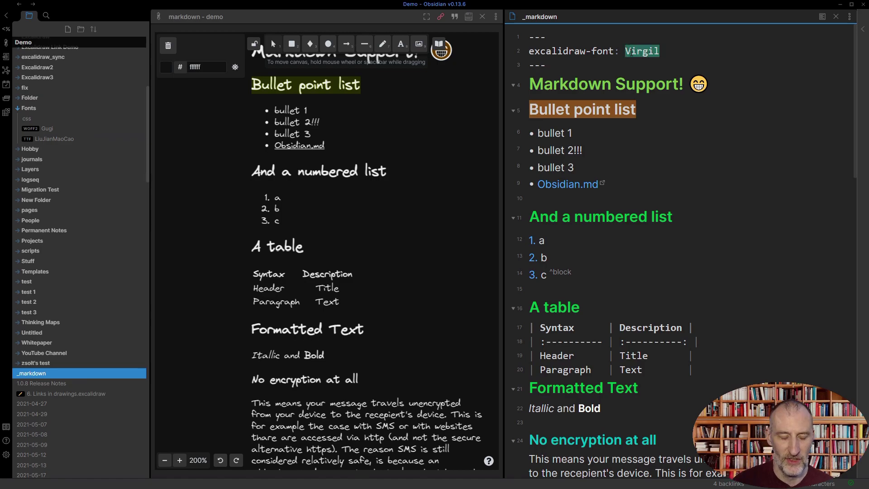
type("Gugi.woff2")
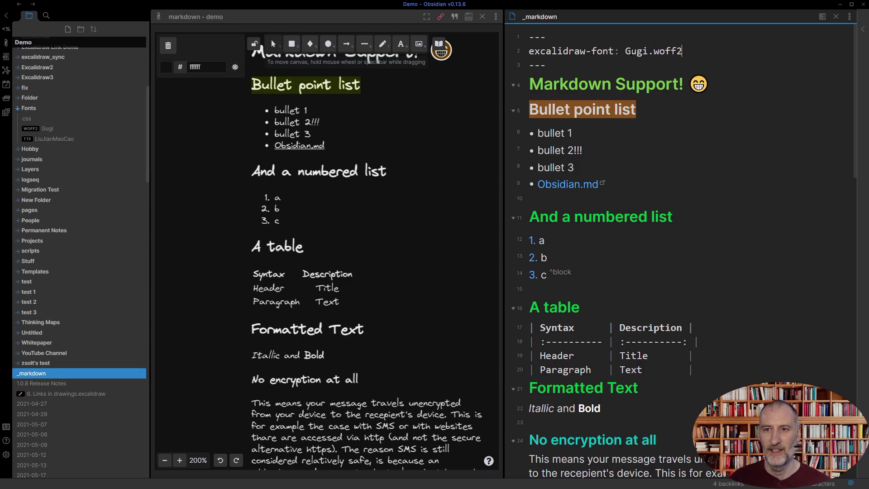
left_click(206, 250)
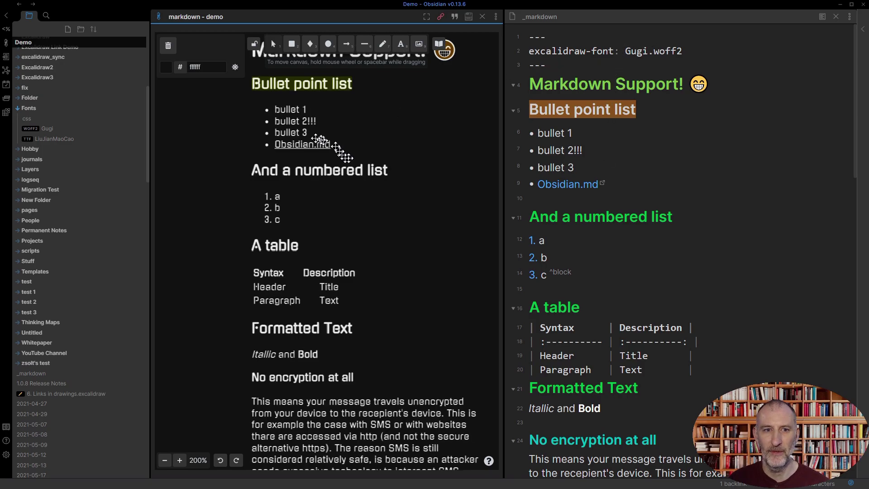
left_click(322, 204)
left_click_drag(322, 204, 306, 146)
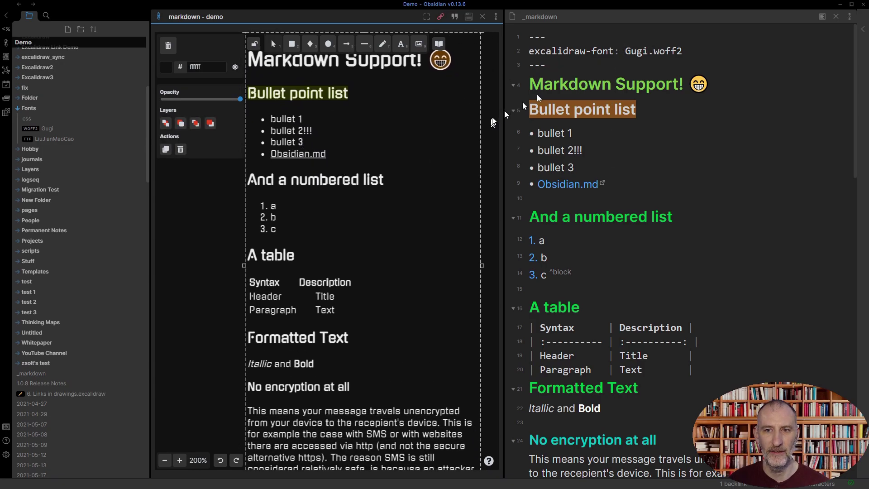
Copy the LiuJianMaoCao file name via Rename and paste it as the font value with .ttf.
right_click(51, 142)
left_click(71, 149)
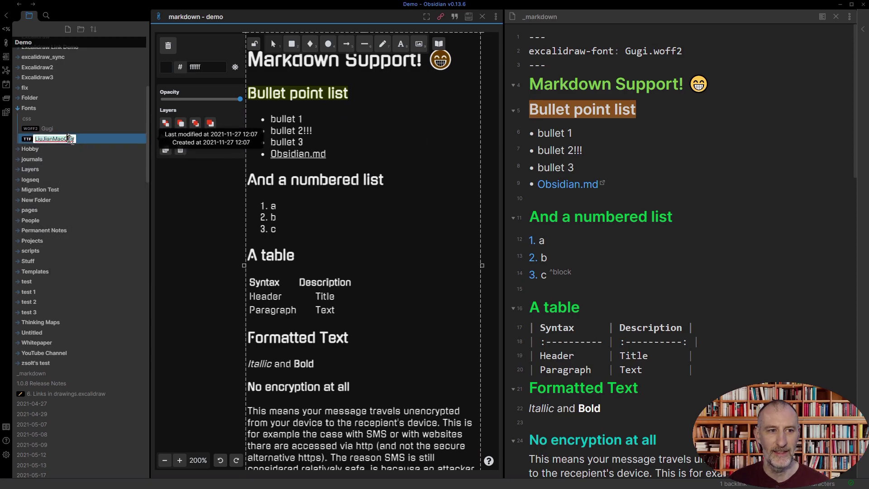
right_click(67, 139)
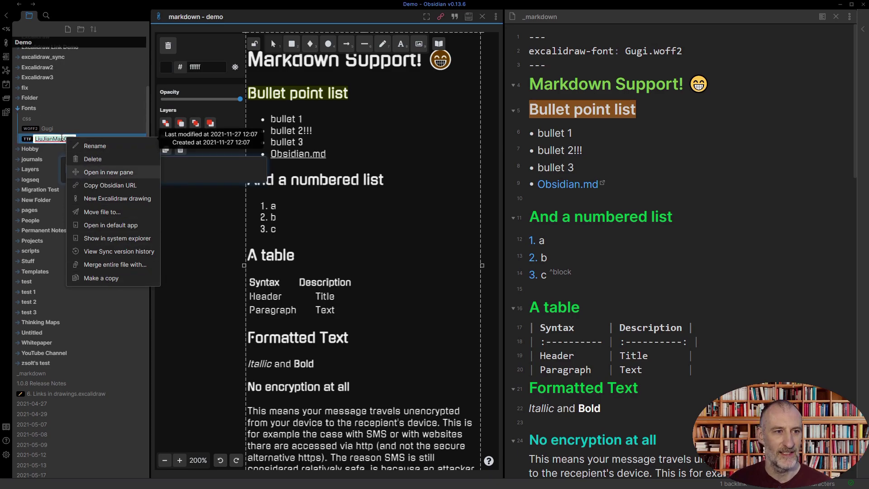
left_click(53, 138)
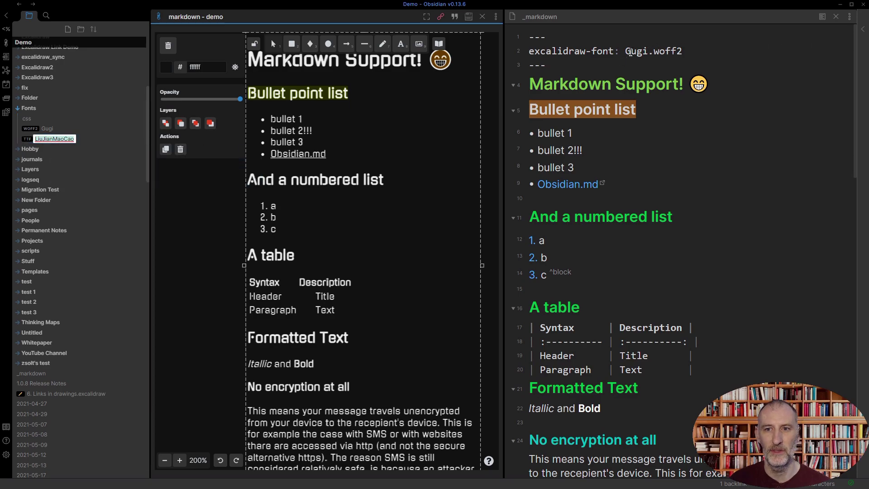
left_click_drag(628, 51, 689, 58)
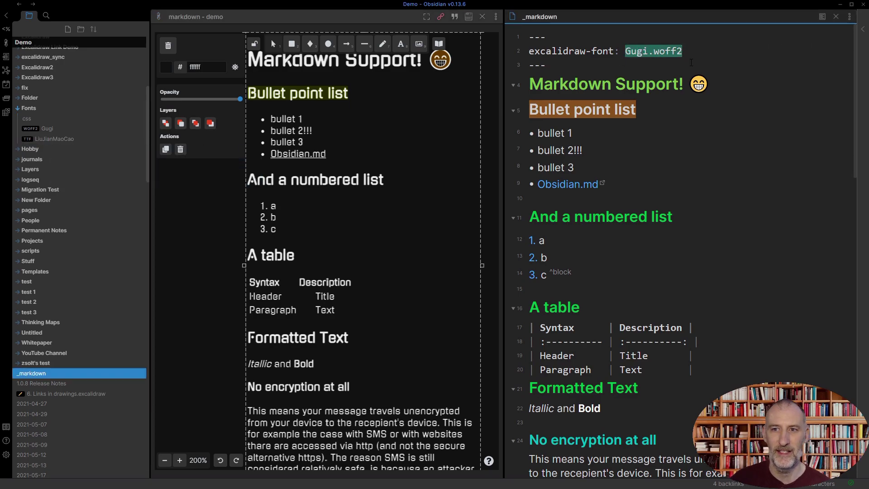
type("LiuJianMaoCao")
type(".")
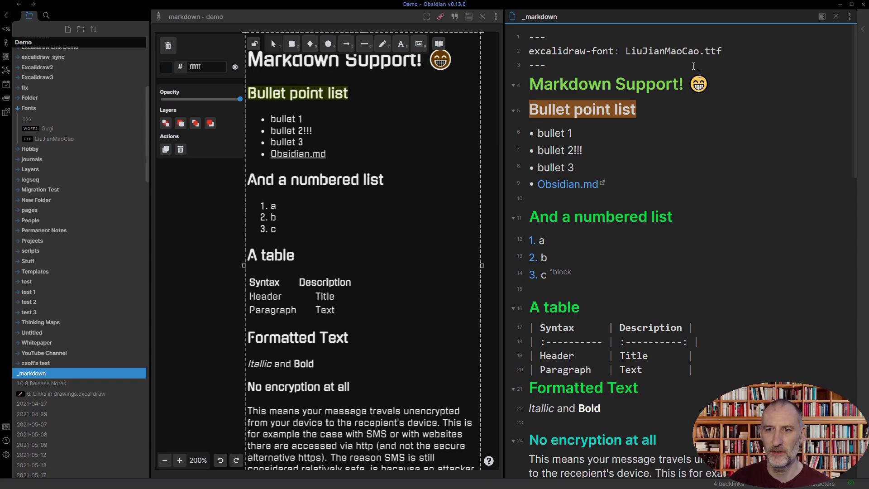
left_click(761, 108)
Return to the drawing and scroll through the embed in LiuJianMaoCao lettering.
left_click(191, 242)
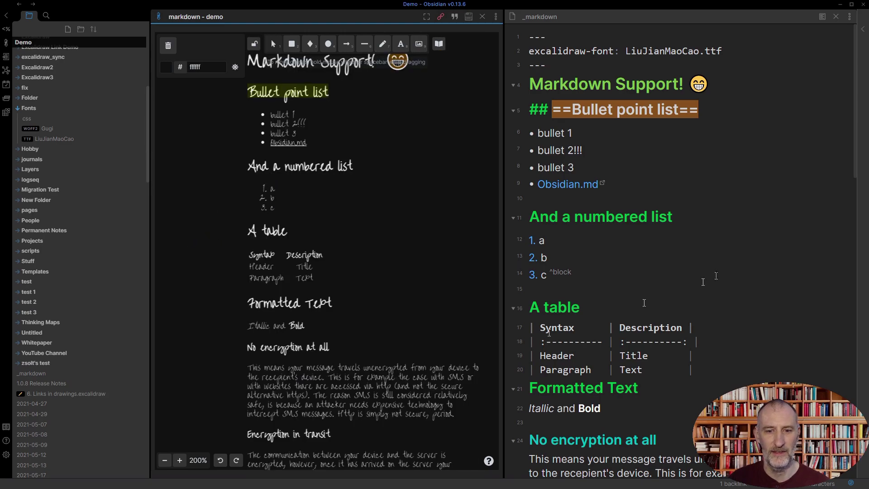
scroll(641, 280, "down", 10)
scroll(393, 264, "down", 4)
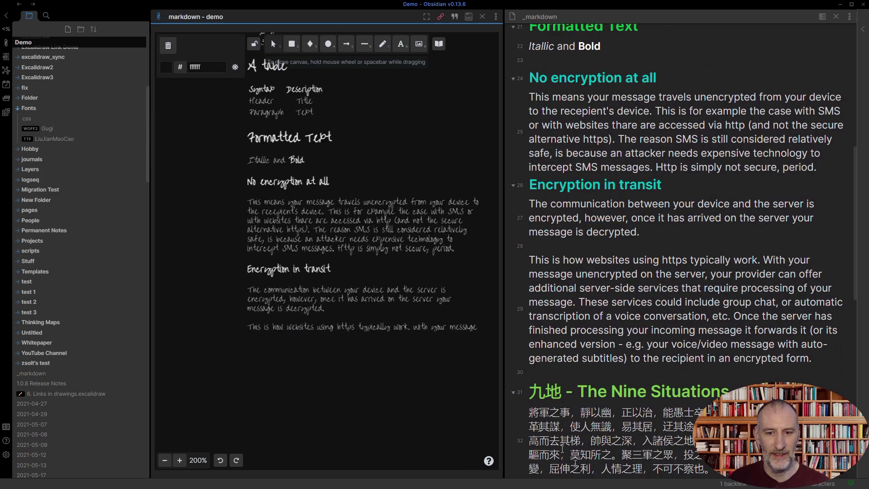
scroll(578, 466, "down", 3)
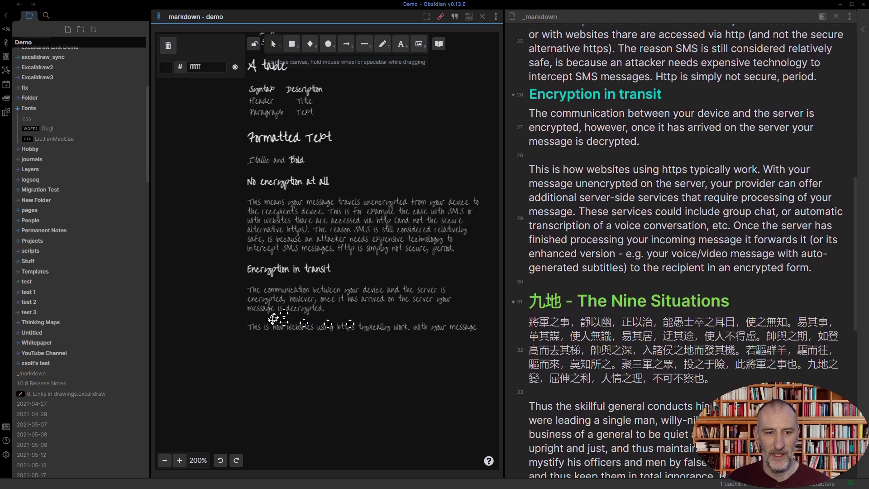
scroll(358, 299, "up", 2)
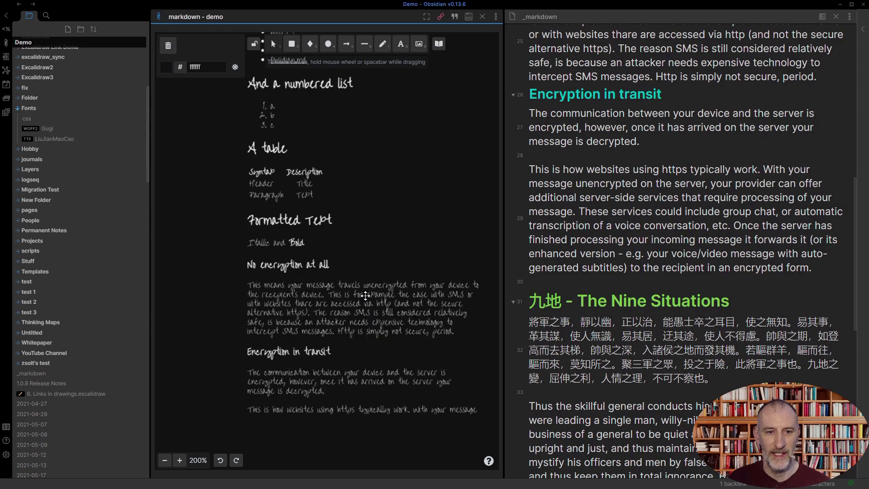
Change the embed link to _markdown.md|500x2000 so the whole article shows.
left_click(284, 179)
key("ctrl+k")
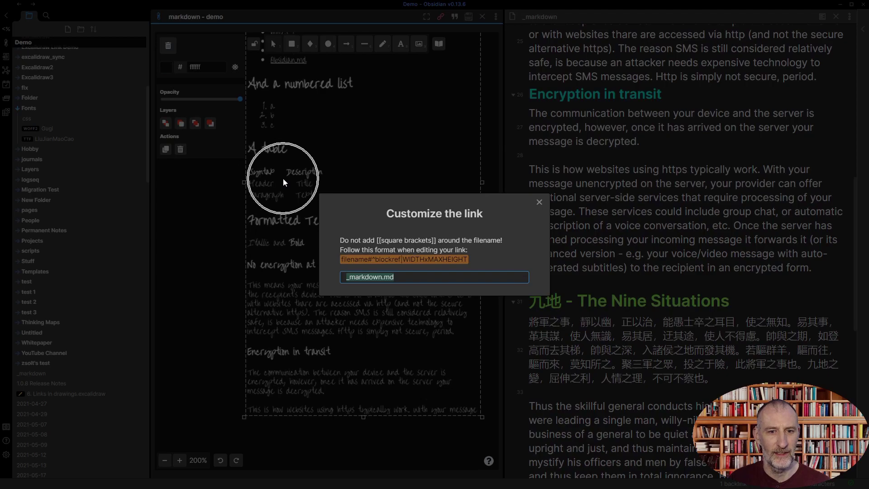
left_click(415, 284)
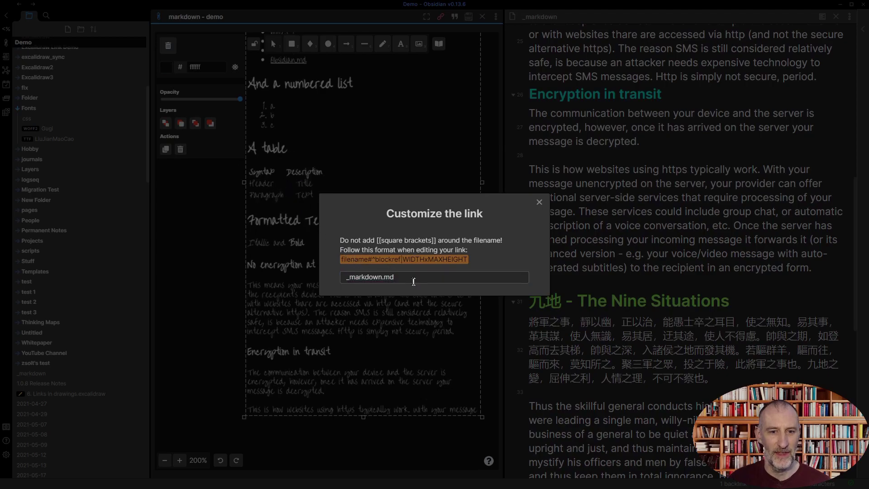
left_click(413, 281)
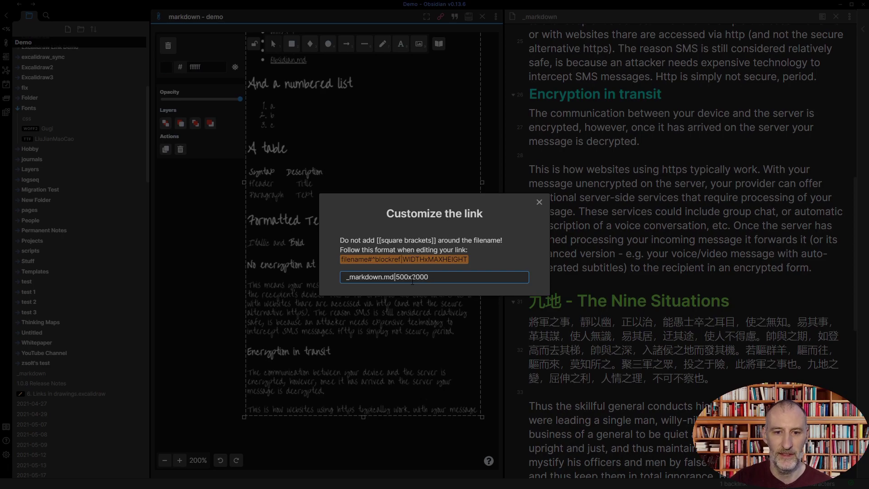
key("Return")
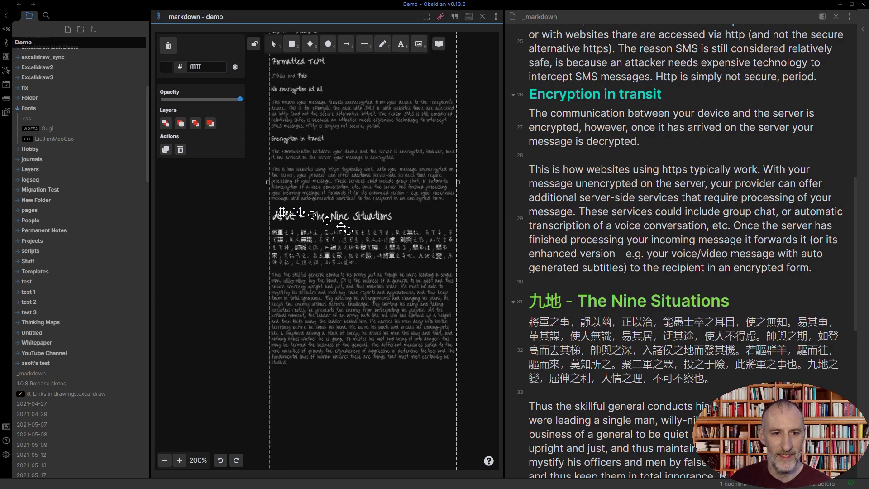
Move the enlarged embed higher and zoom in to inspect The Nine Situations section.
left_click_drag(365, 312, 386, 248)
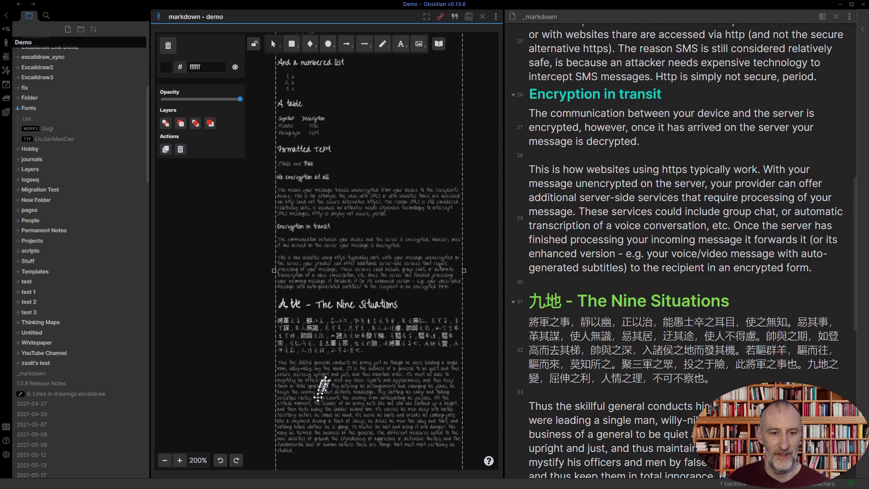
scroll(327, 329, "up", 10)
left_click(327, 327)
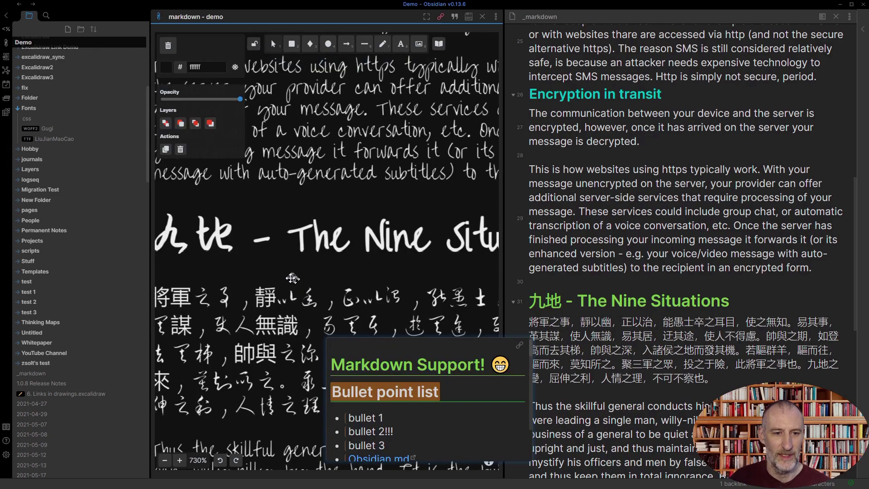
scroll(372, 210, "left", 5)
scroll(373, 210, "down", 3)
scroll(372, 211, "down", 10)
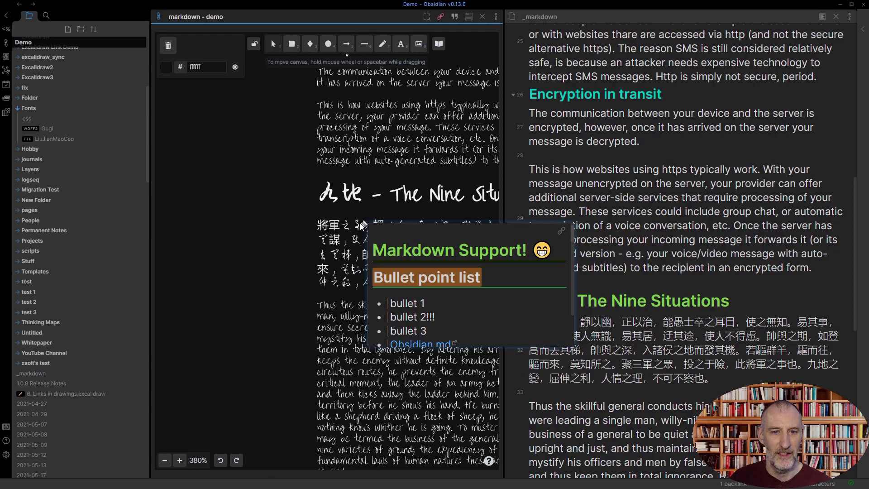
scroll(290, 226, "up", 2)
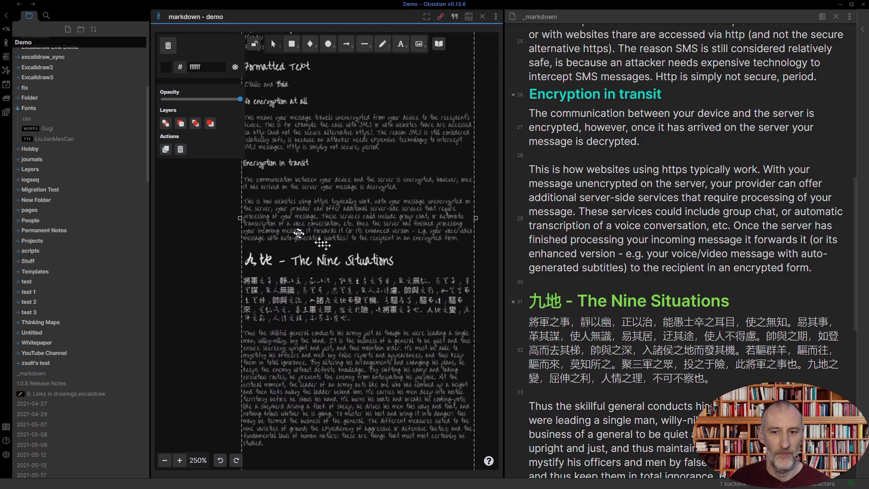
Point the embed link at the '九地 - The Nine Situations' heading with size 500x800.
left_click(743, 299)
left_click_drag(743, 299, 543, 302)
key("ctrl+c")
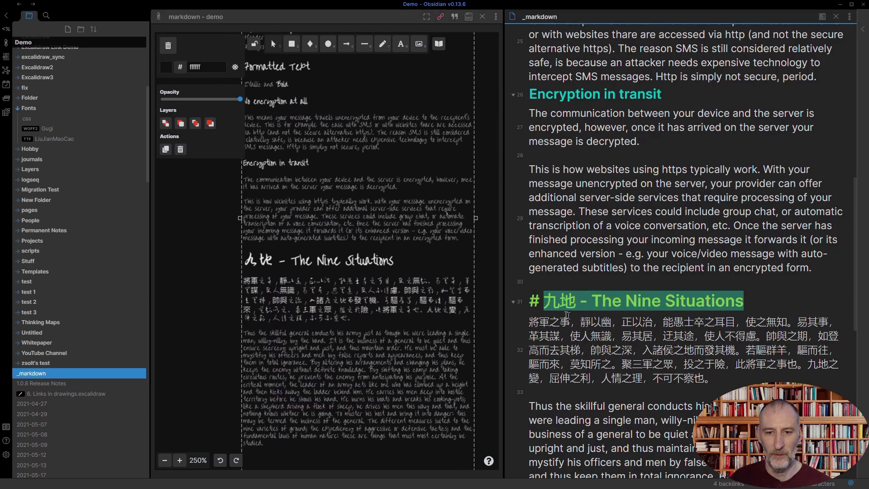
left_click(340, 135)
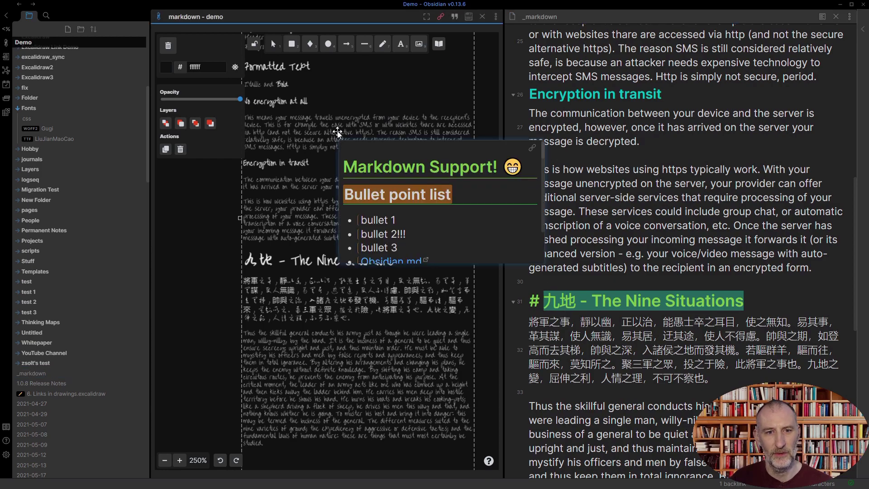
double_click(334, 129)
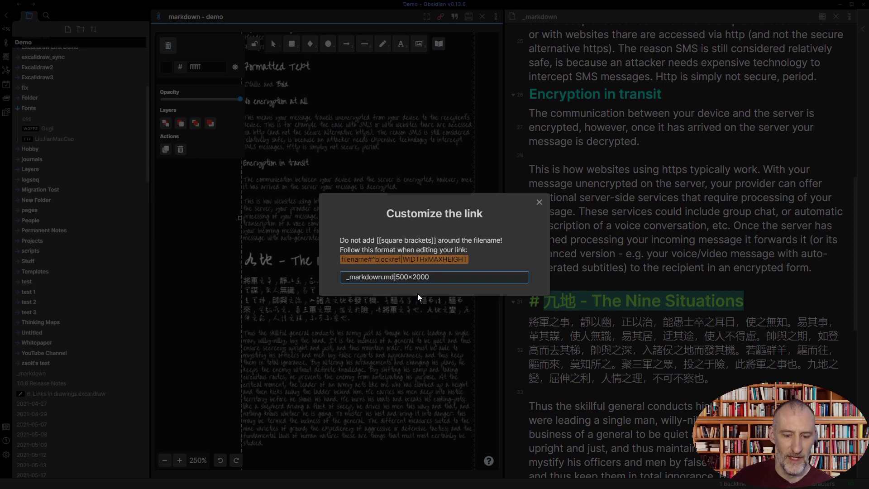
key("ctrl+v")
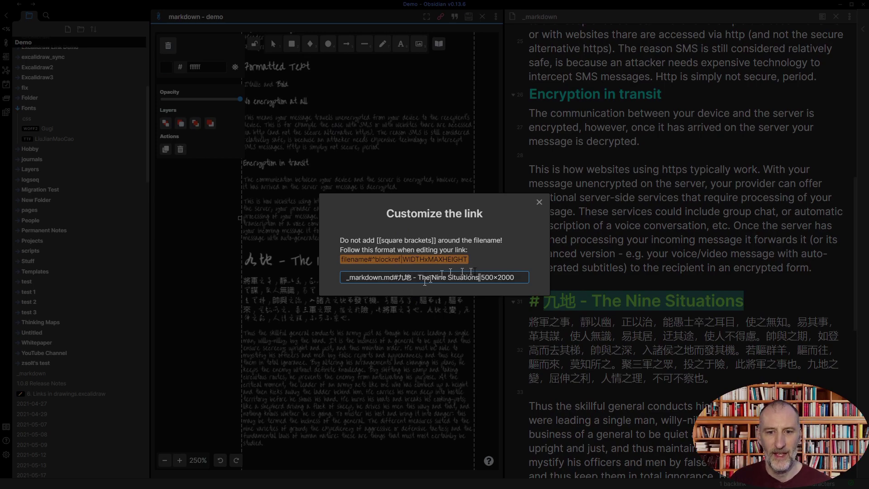
left_click_drag(513, 277, 498, 277)
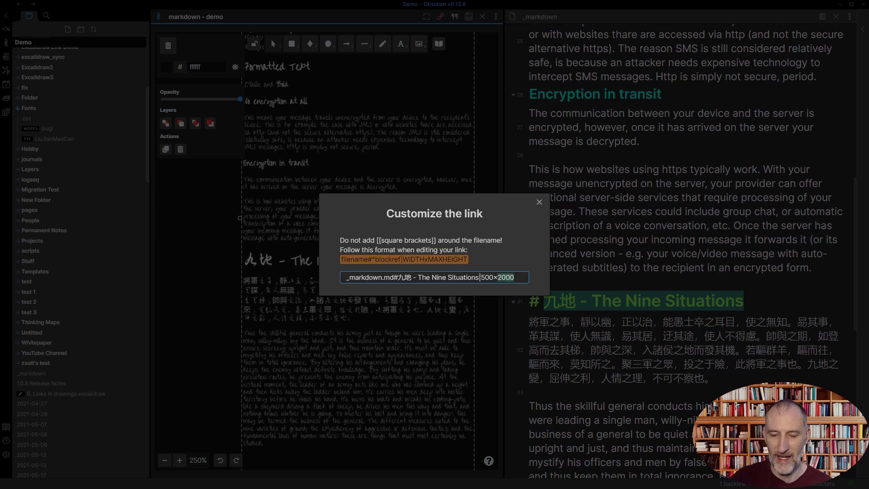
type("80")
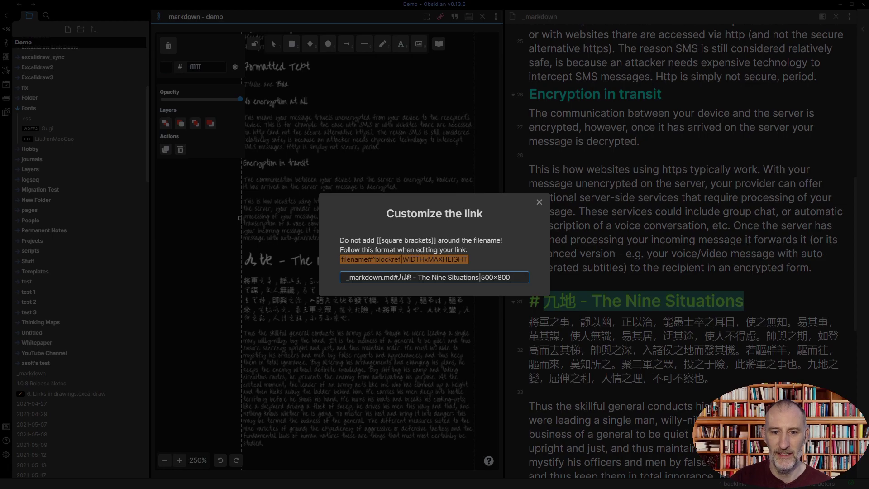
key("Return")
Deselect the section embed and move it down and right on the canvas.
left_click(484, 175)
scroll(484, 175, "down", 5)
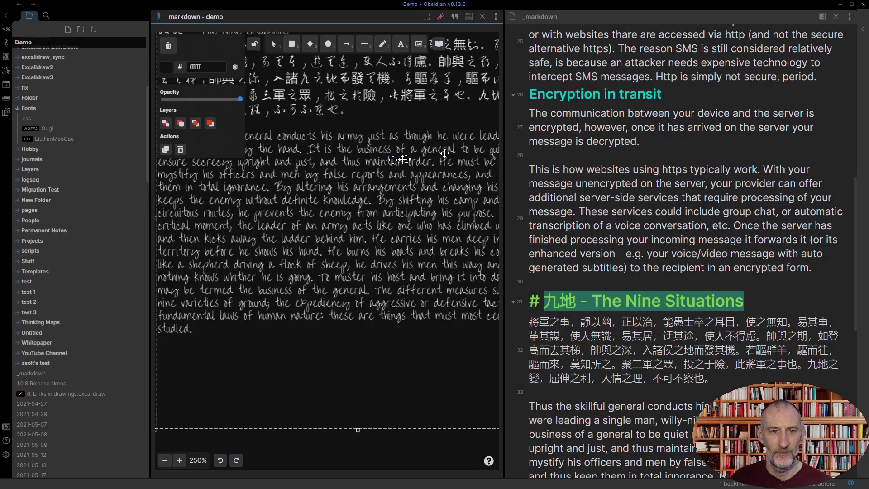
scroll(331, 276, "down", 5)
mouse_move(330, 276)
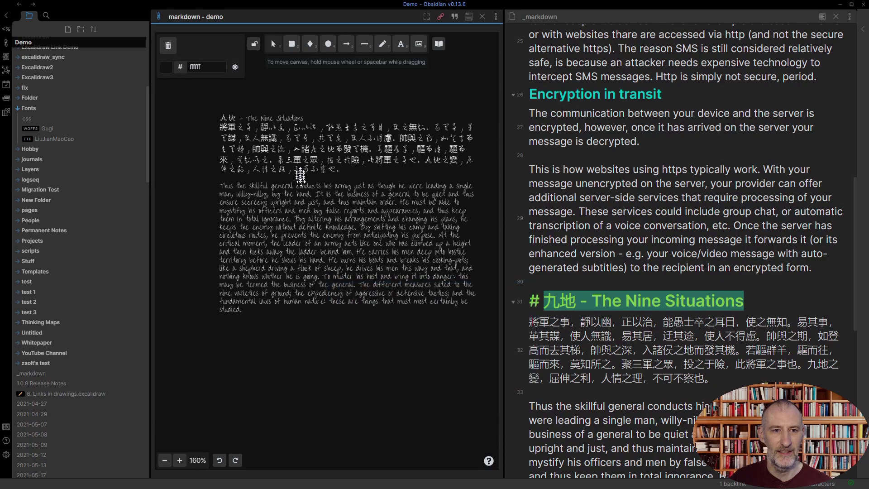
left_click_drag(331, 275, 346, 356)
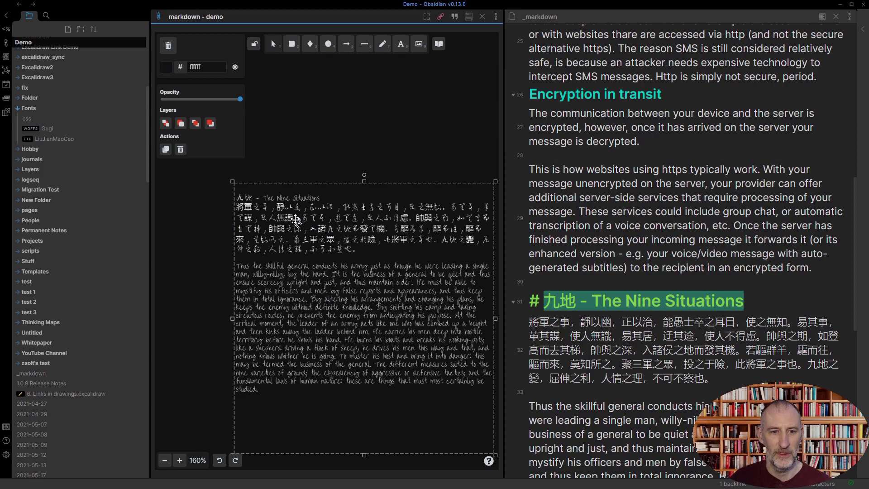
mouse_move(304, 208)
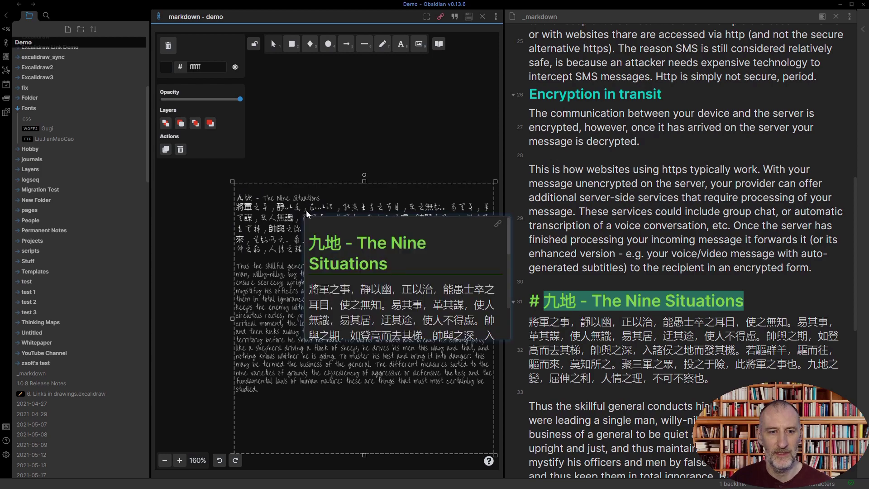
scroll(362, 263, "down", 5)
scroll(364, 265, "up", 6)
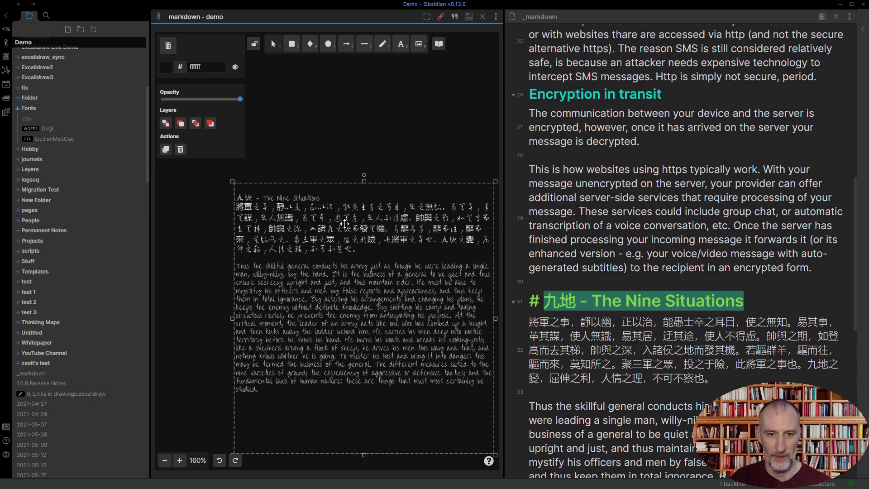
Add 'excalidraw-font-color: red' to the _markdown front matter, then move the red handwritten section up slightly.
left_click(750, 53)
key("Return")
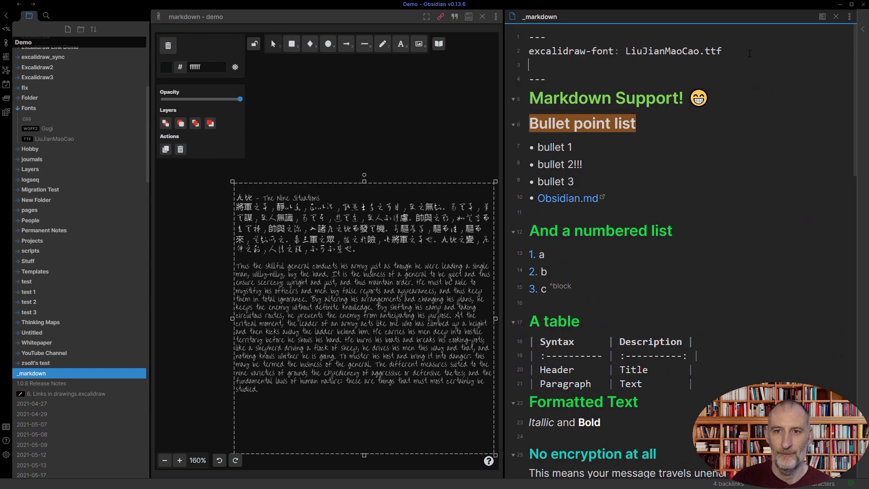
type("excali")
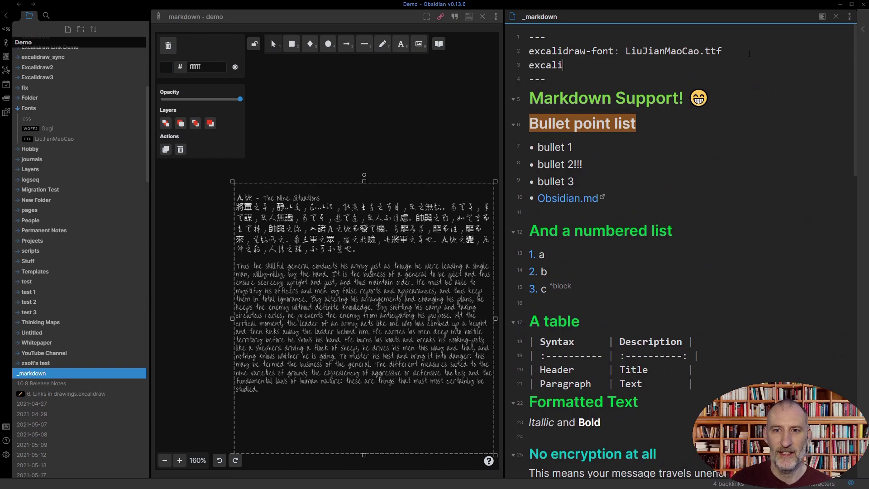
type("draw-font-")
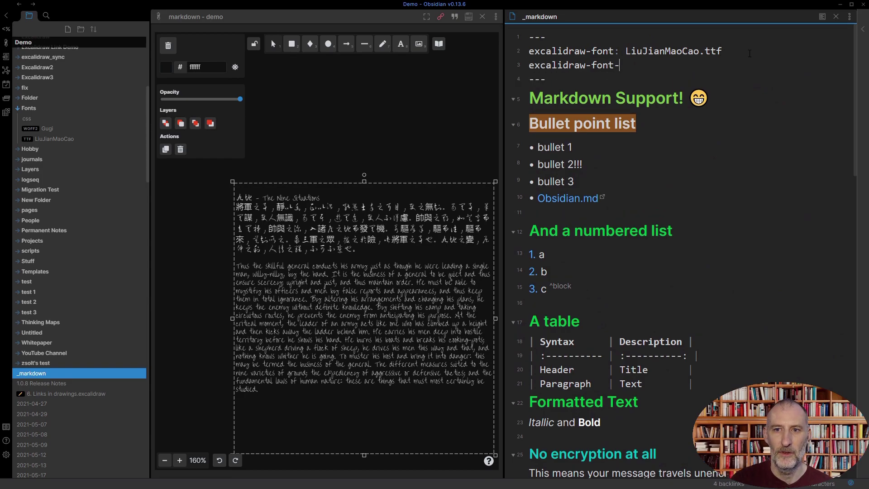
type("color:")
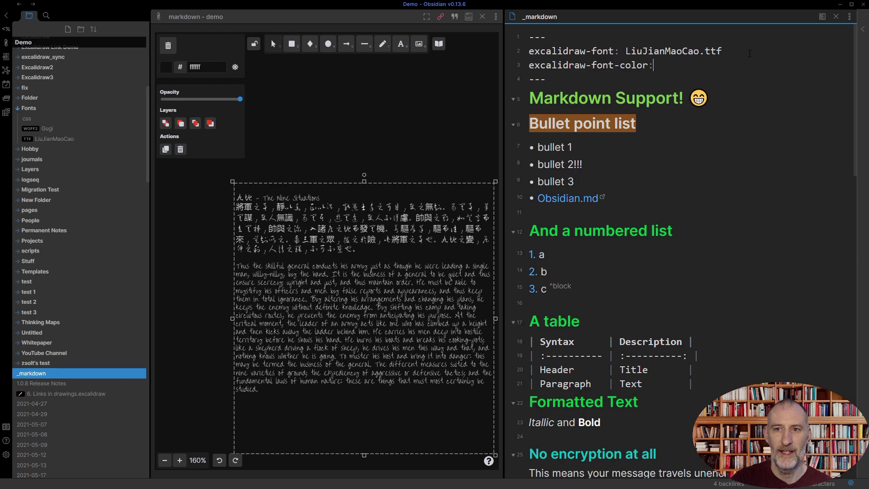
type(" r")
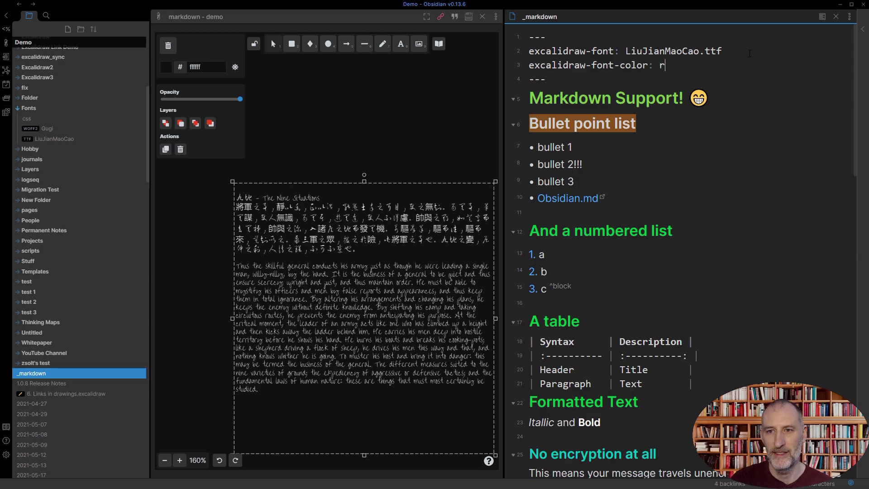
type("ed")
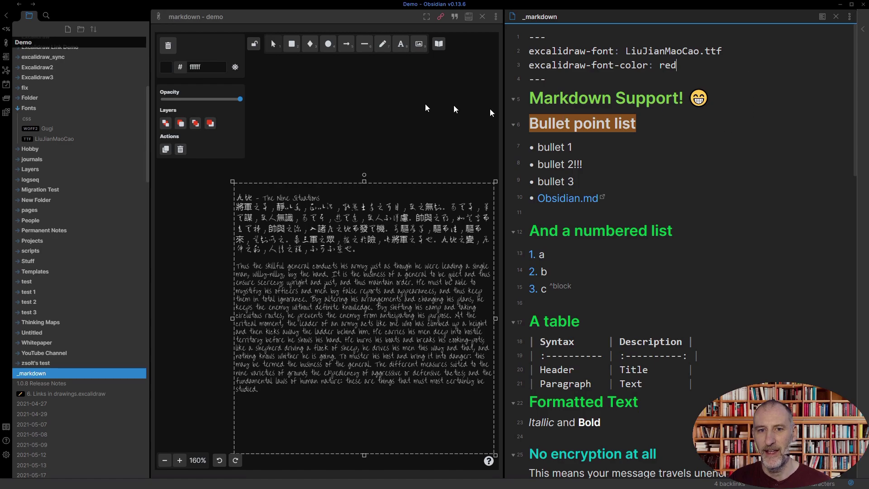
left_click(186, 237)
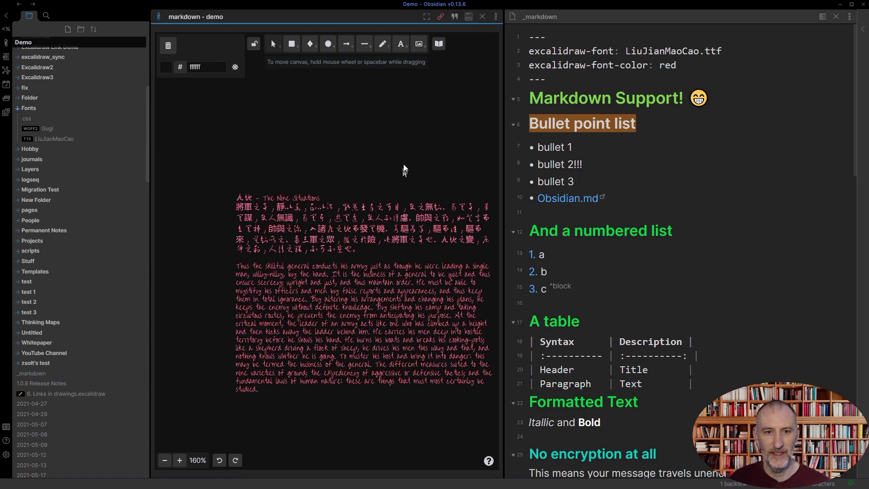
left_click_drag(393, 271, 396, 224)
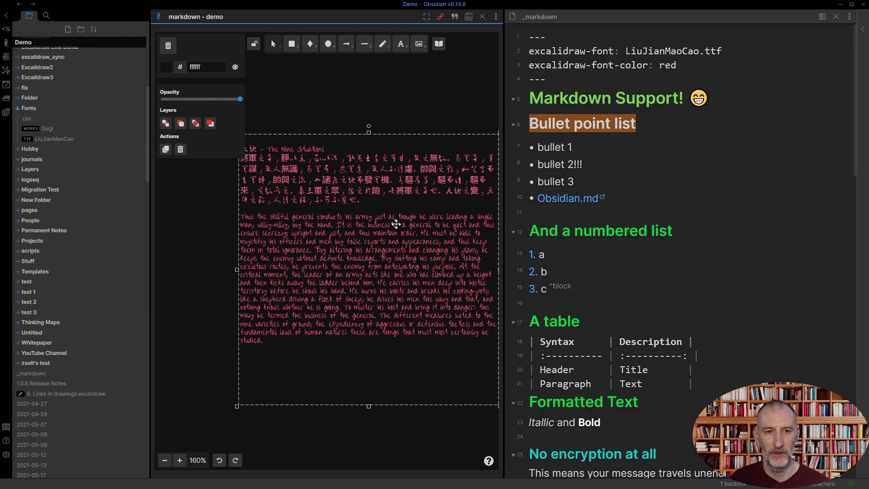
In the drawing's Markdown source, retarget the embed link from The Nine Situations to Bullet point list.
left_click(496, 16)
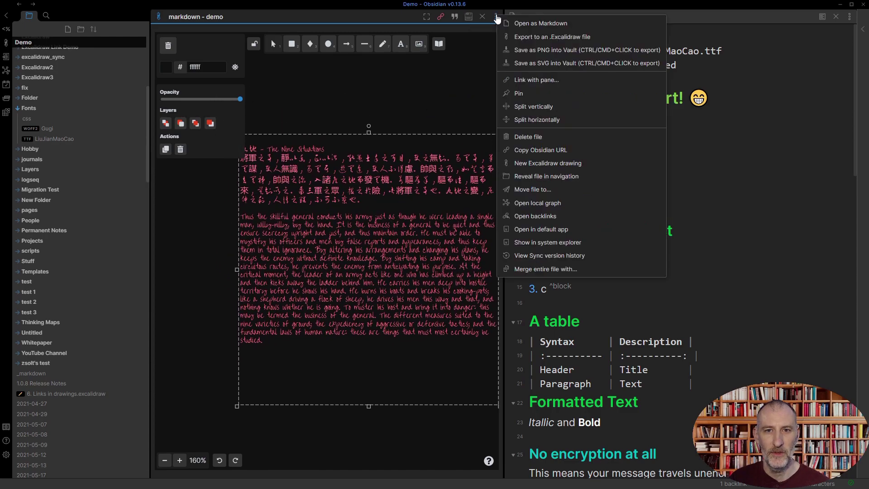
left_click(539, 25)
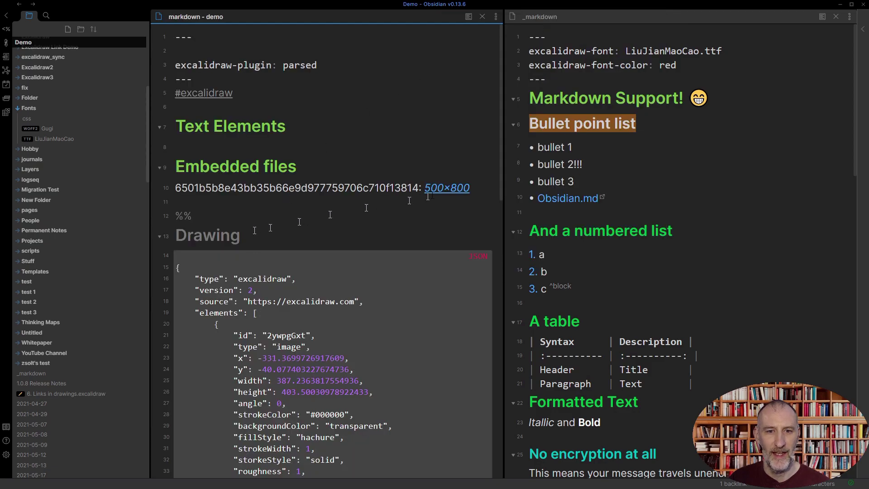
left_click(446, 190)
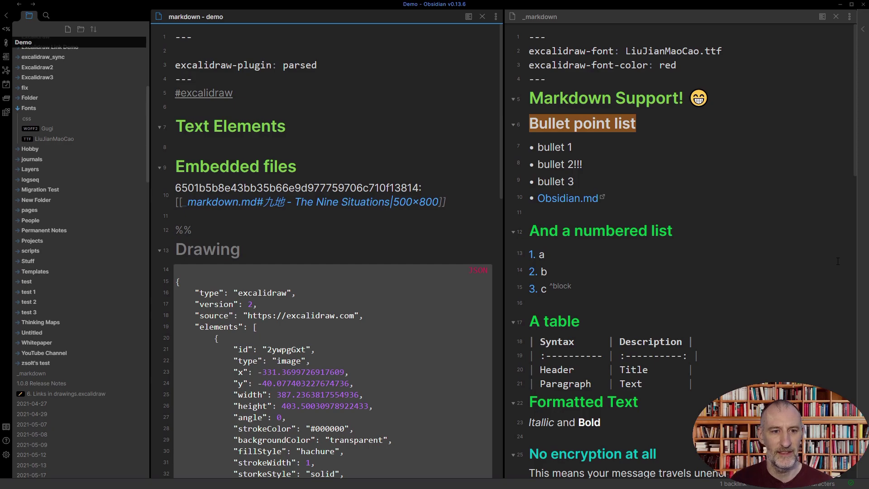
key("shift+Left")
key("shift+Left")
key("shift+Left")
key("shift+Left")
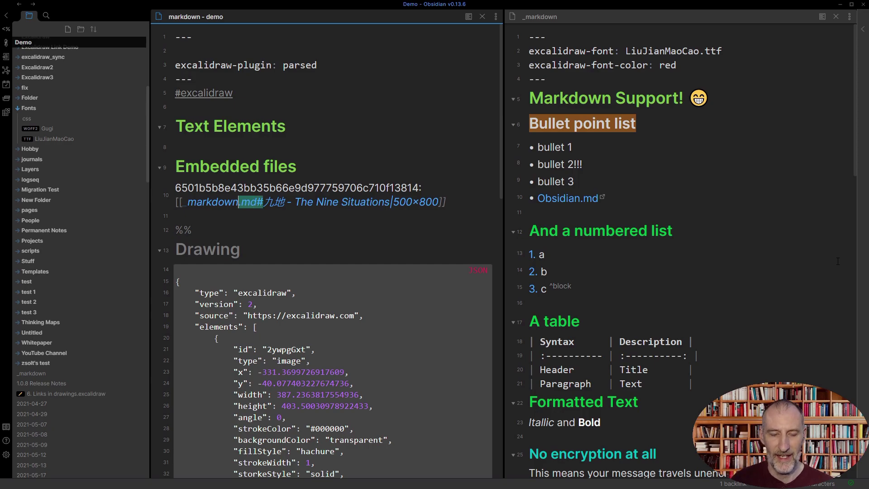
key("shift+Right")
key("shift+Right")
key("shift+Right")
key("shift+Right")
key("shift+Right")
key("shift+Right")
key("shift+Right")
key("shift+Right")
key("shift+Right")
key("shift+Right")
key("shift+Right")
key("shift+Right")
key("shift+Right")
key("shift+Right")
key("shift+Right")
key("shift+Right")
key("shift+Right")
key("shift+Right")
key("shift+Right")
key("shift+Right")
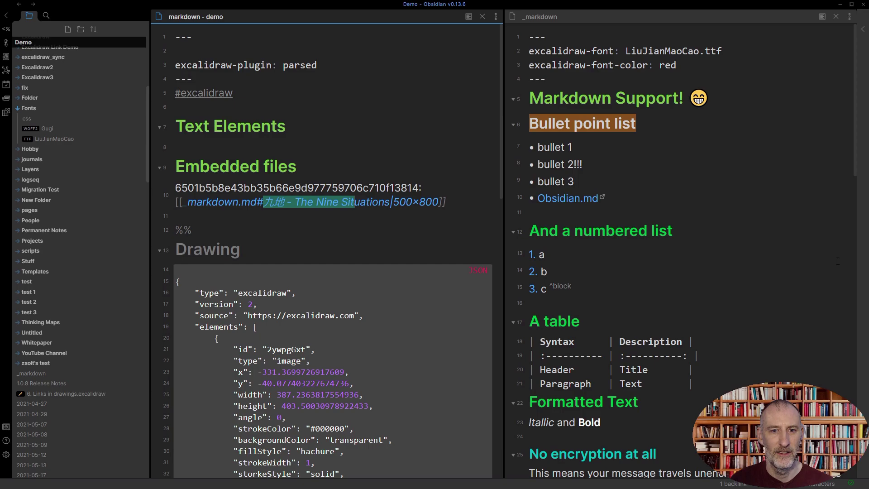
key("shift+Right")
key("shift+Right")
key("shift+Right")
key("shift+Right")
key("shift+Right")
key("shift+Right")
key("BackSpace")
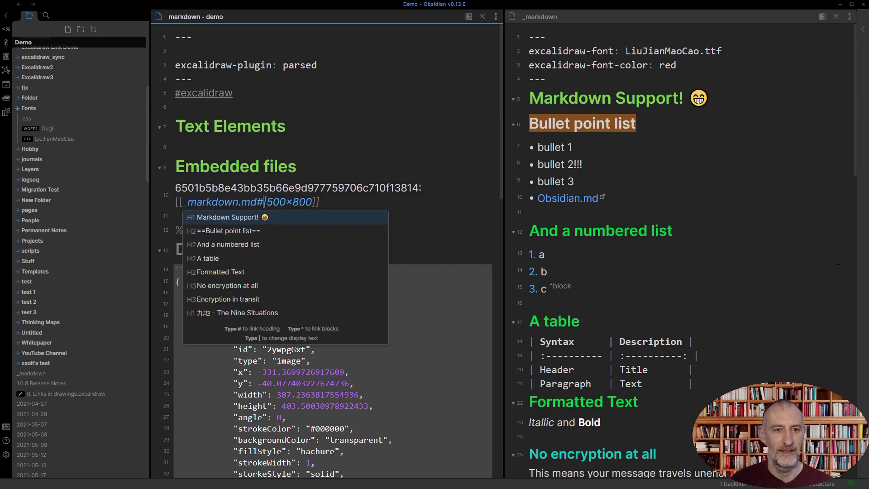
left_click(235, 232)
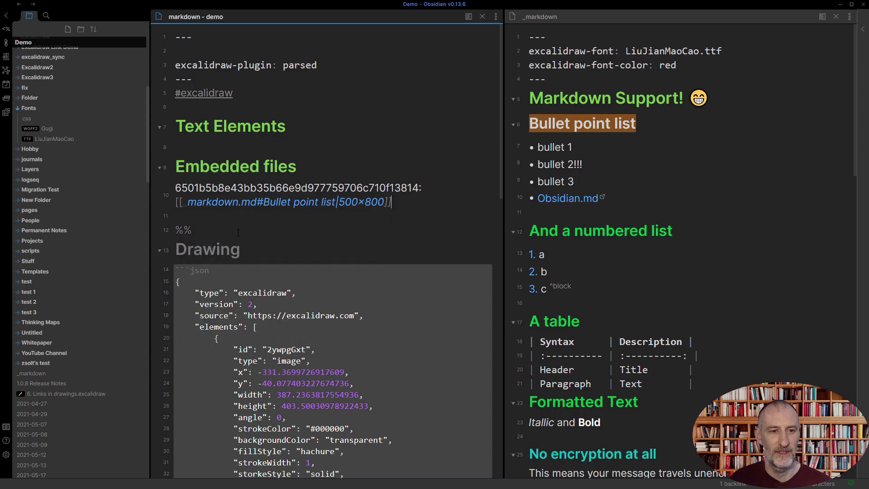
left_click(496, 19)
Switch back to the drawing view and reposition the Bullet point list embed.
left_click(525, 32)
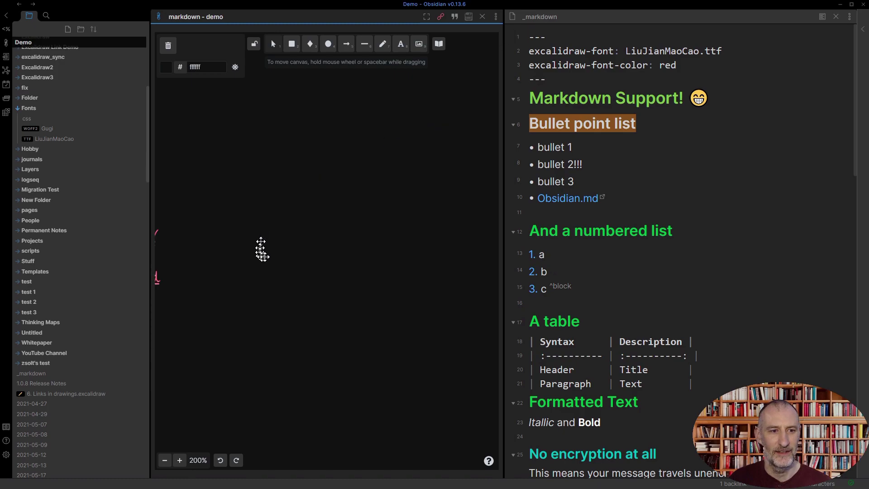
left_click(220, 275)
left_click_drag(220, 275, 217, 225)
scroll(343, 265, "down", 5)
scroll(277, 245, "down", 2)
left_click_drag(278, 244, 326, 250)
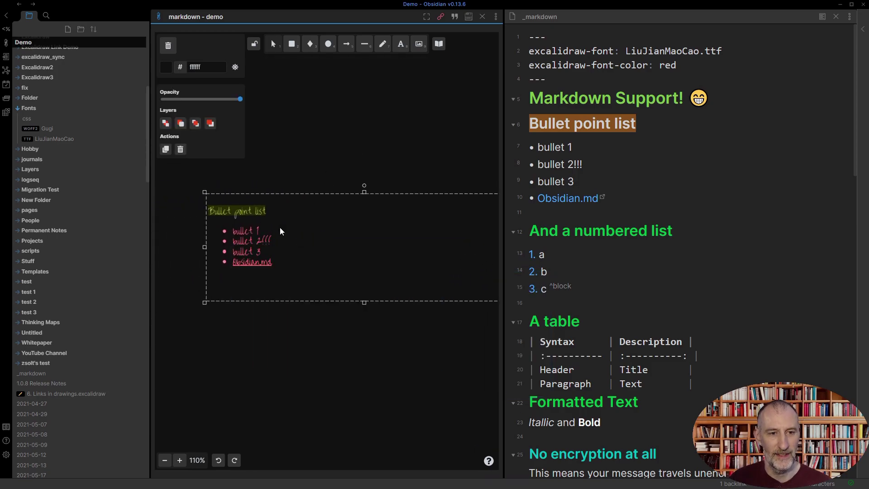
Confirm the embed's link in Customize the link so it redraws at 500×800.
double_click(280, 228)
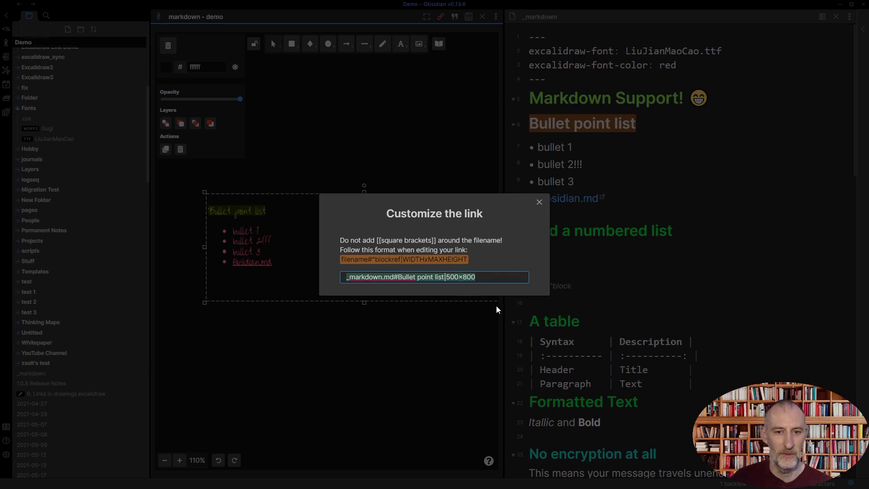
left_click(454, 277)
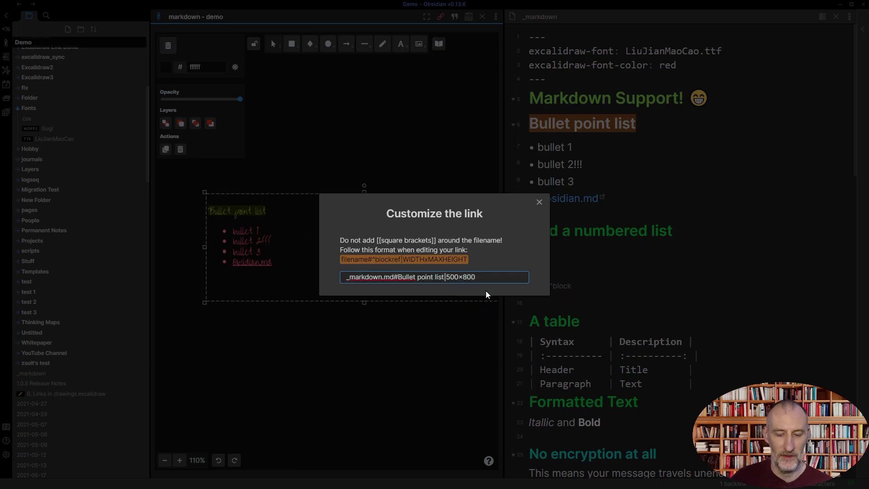
key("Return")
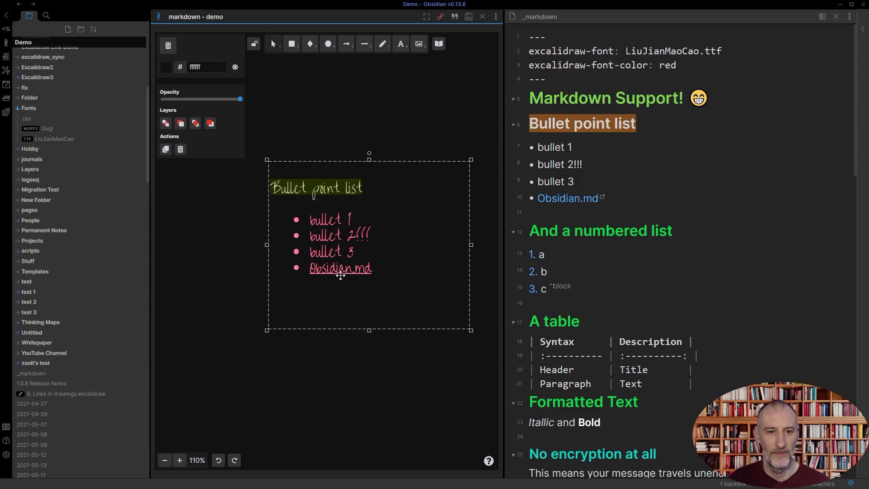
Embed the 'Addicted to block references' note and delete the handwritten bullet-list drawing.
left_click_drag(339, 245, 396, 307)
scroll(27, 164, "up", 5)
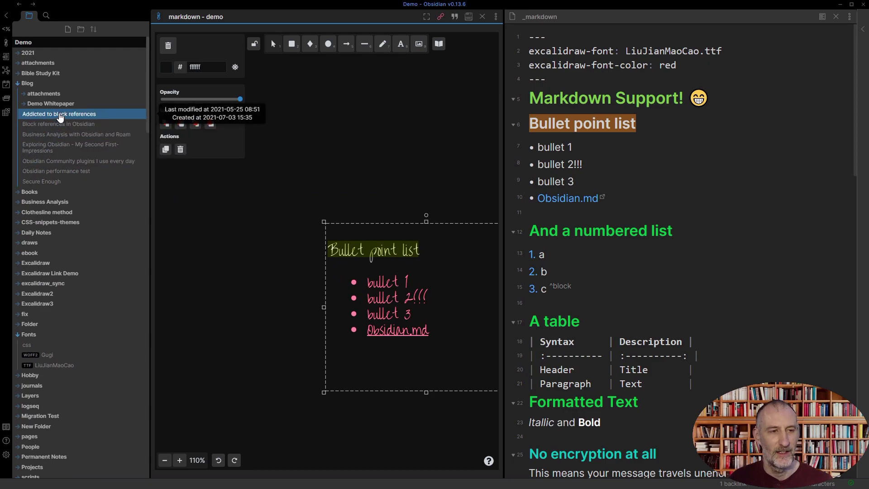
left_click_drag(60, 117, 226, 221)
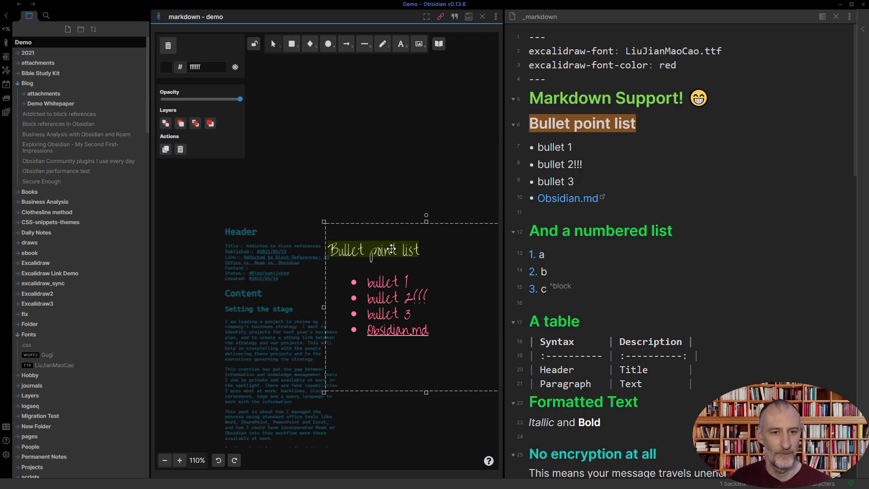
key("Delete")
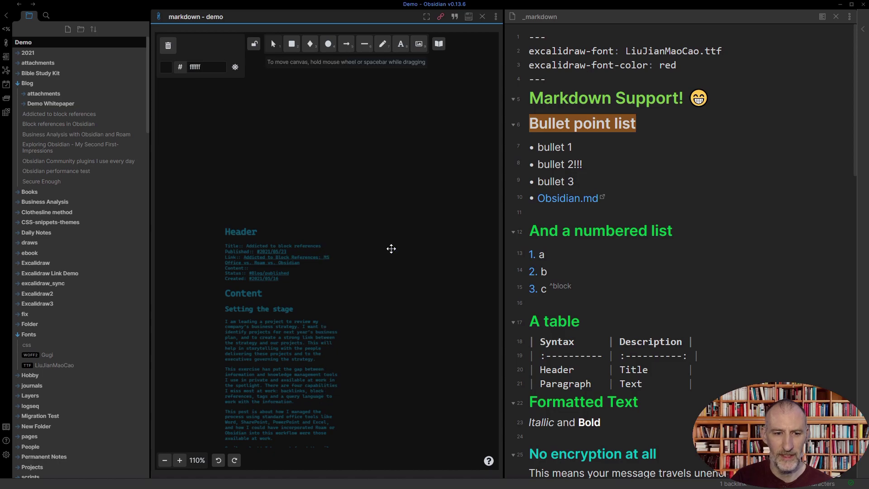
Move the embedded article up and to the right on the canvas.
left_click_drag(225, 296, 286, 196)
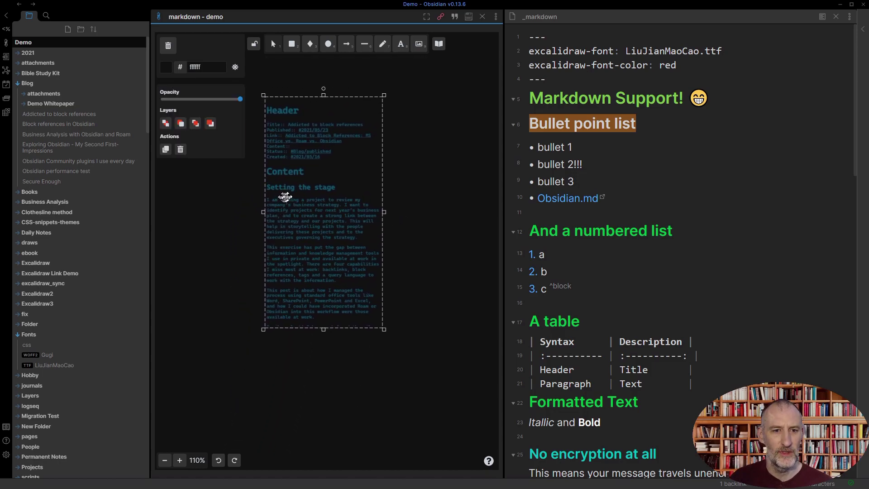
right_click(293, 143)
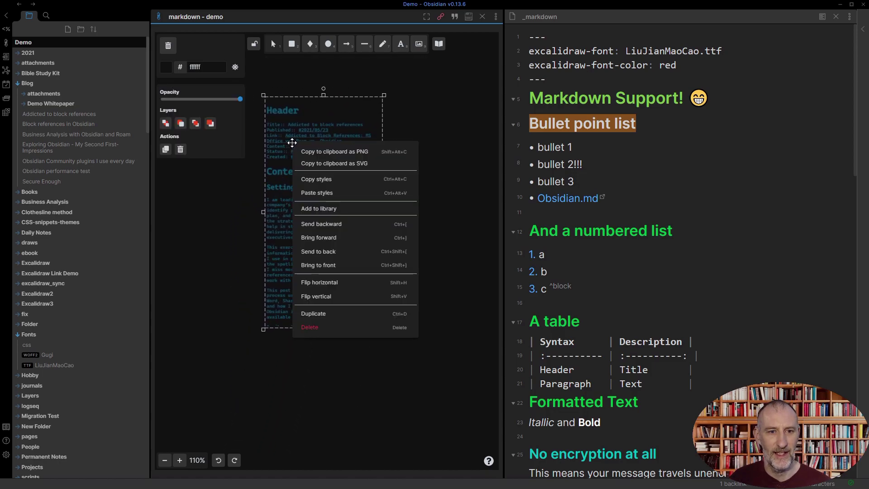
left_click(274, 196)
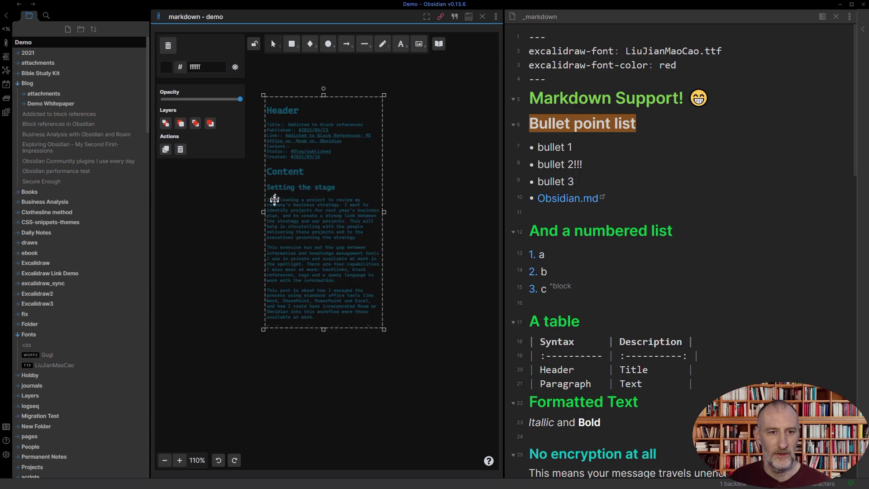
Append |600x10000 to the 'Addicted to block references' embed link so the whole article renders.
mouse_move(300, 208)
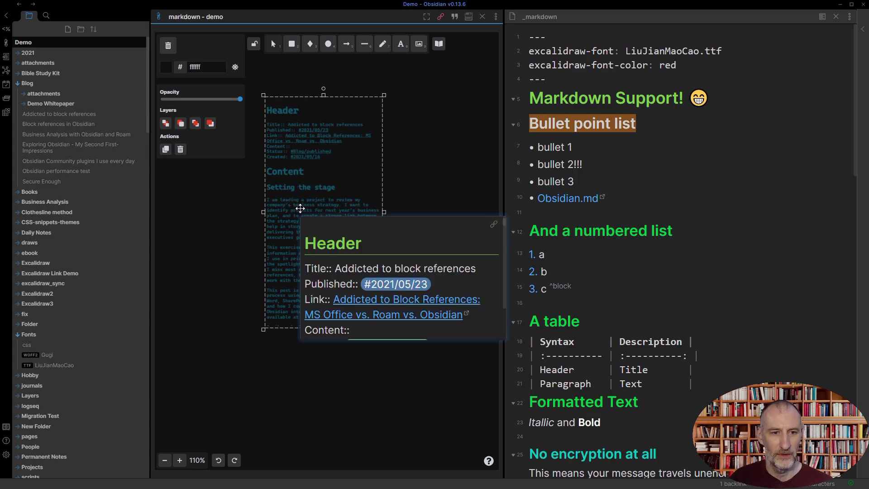
left_click(297, 184, "shift")
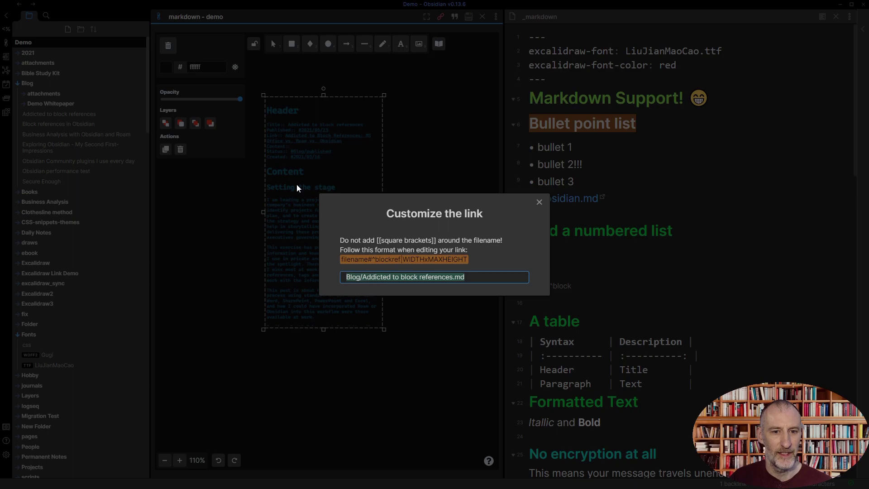
left_click(488, 275)
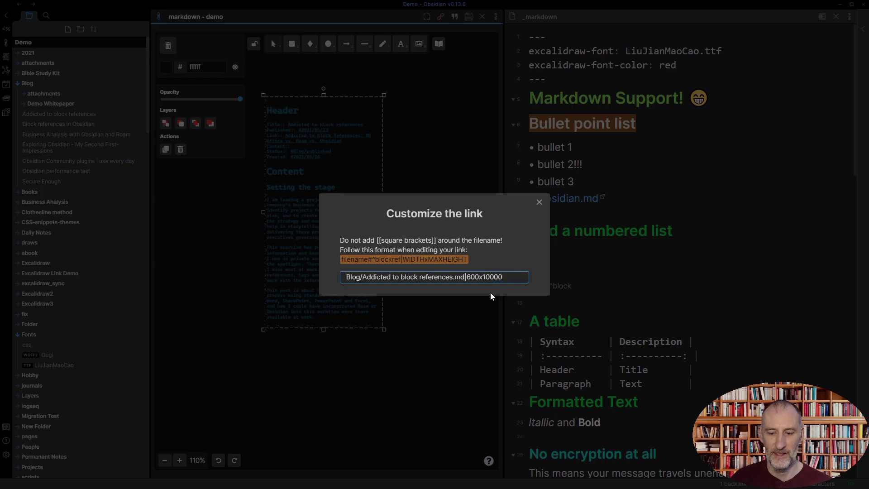
key("Return")
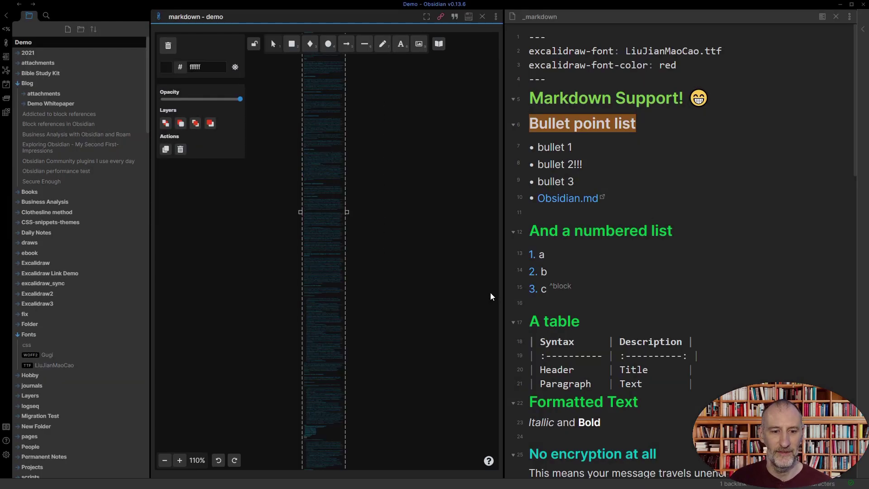
Widen the embedded article by dragging its corner handle.
scroll(370, 230, "down", 10)
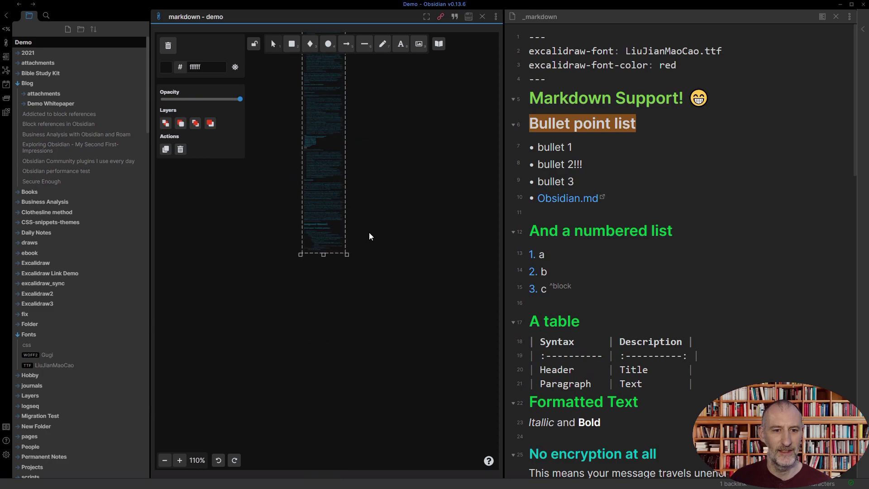
scroll(325, 250, "up", 8)
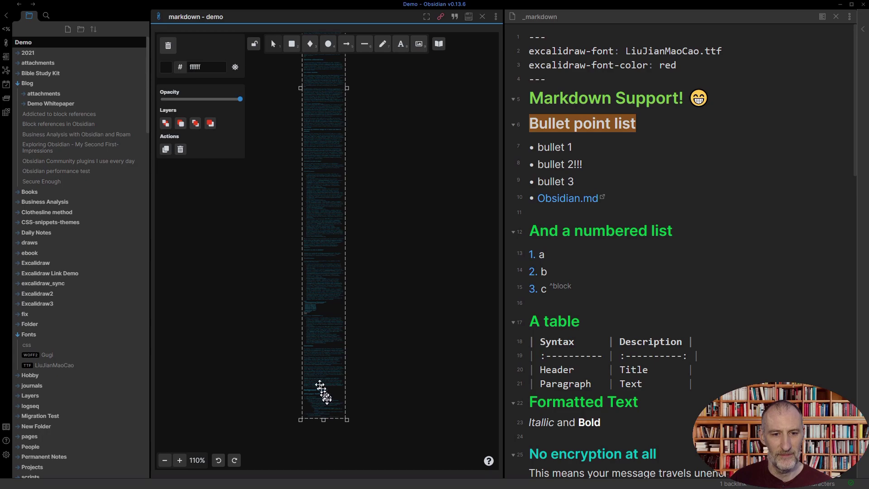
scroll(304, 305, "up", 2)
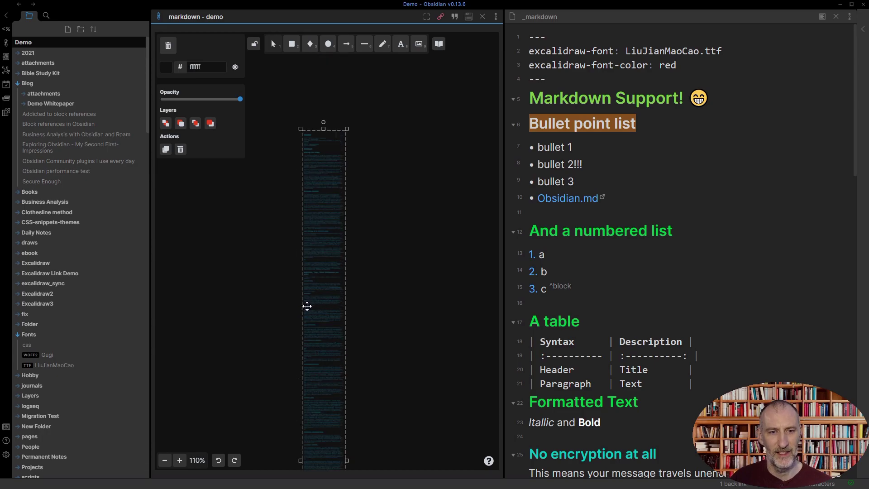
scroll(324, 265, "up", 10)
left_click(324, 264)
scroll(328, 220, "up", 5)
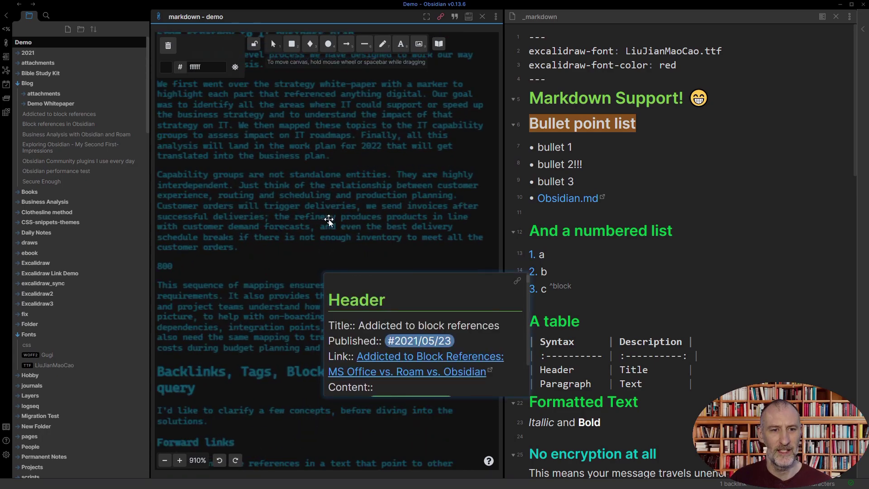
scroll(329, 219, "down", 10)
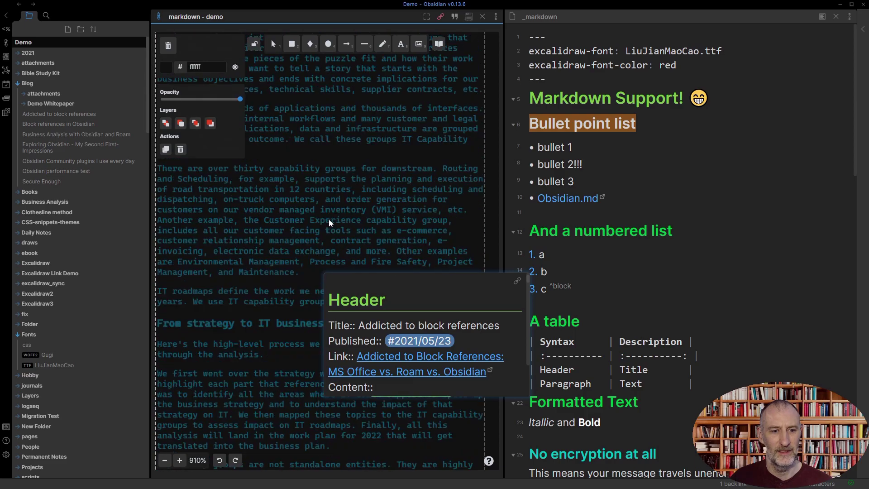
scroll(329, 219, "down", 5)
left_click(328, 184)
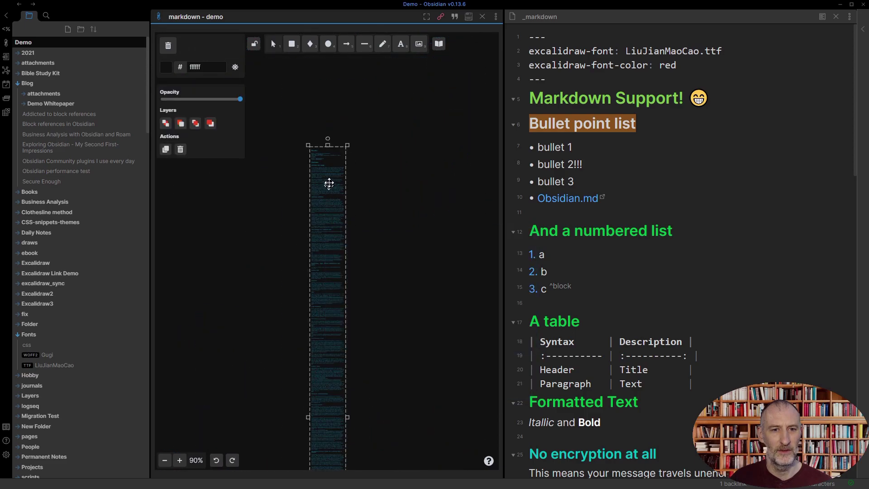
left_click_drag(346, 142, 325, 209)
scroll(324, 200, "down", 15)
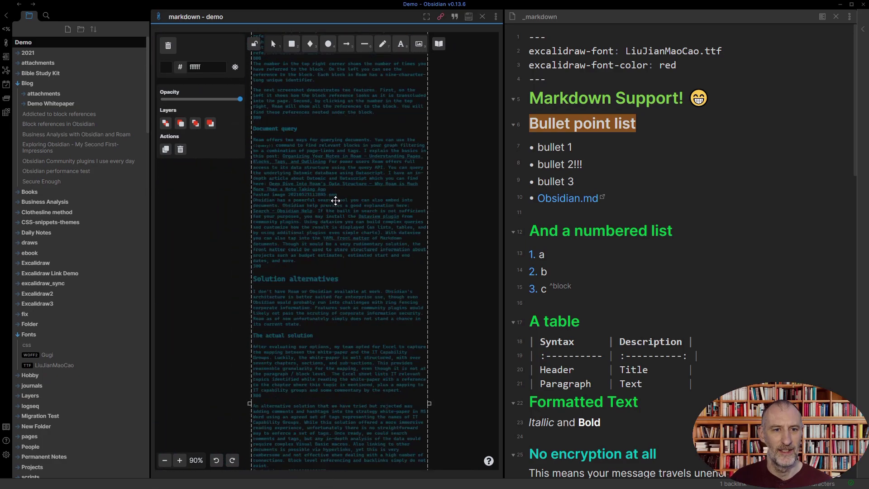
scroll(337, 201, "down", 15)
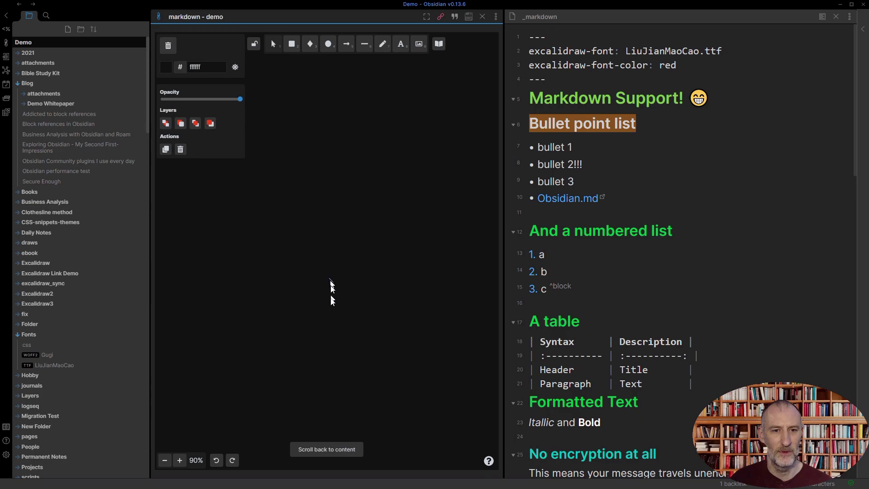
Draw an orange rectangle around the 'From strategy to IT business plan' heading.
left_click(342, 449)
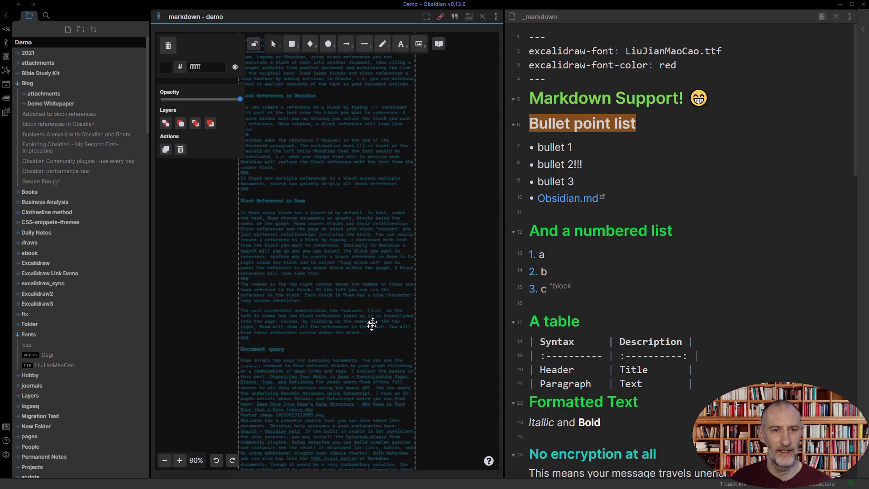
scroll(372, 323, "up", 10)
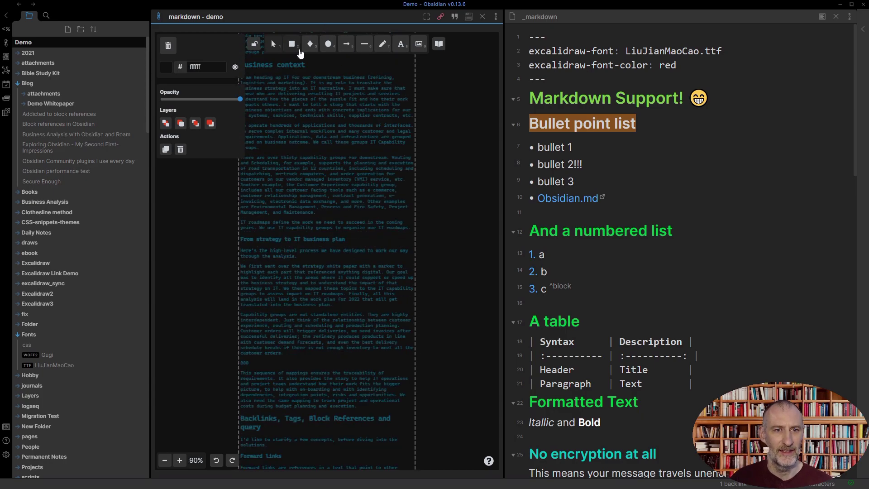
left_click(292, 44)
mouse_move(356, 245)
left_mouse_down()
mouse_move(317, 235)
mouse_move(225, 233)
left_mouse_up()
left_click(428, 259)
scroll(320, 330, "down", 2)
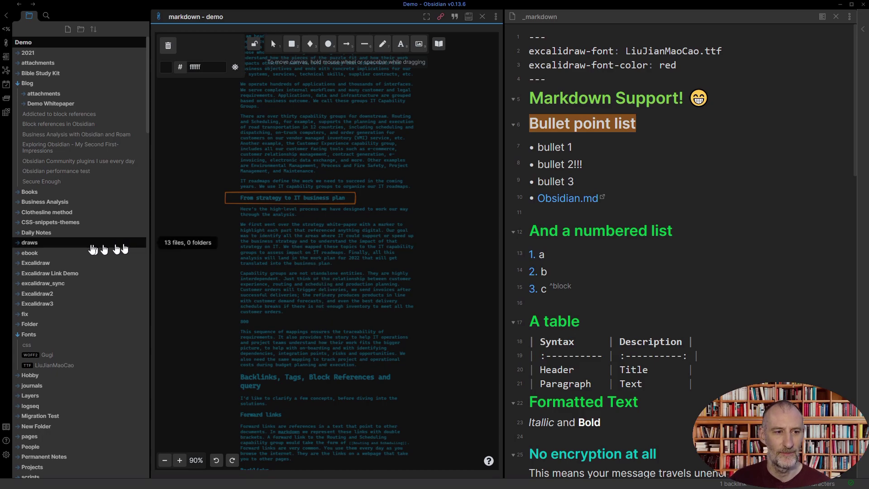
Delete the embedded article and the orange rectangle from the canvas.
left_click(338, 258)
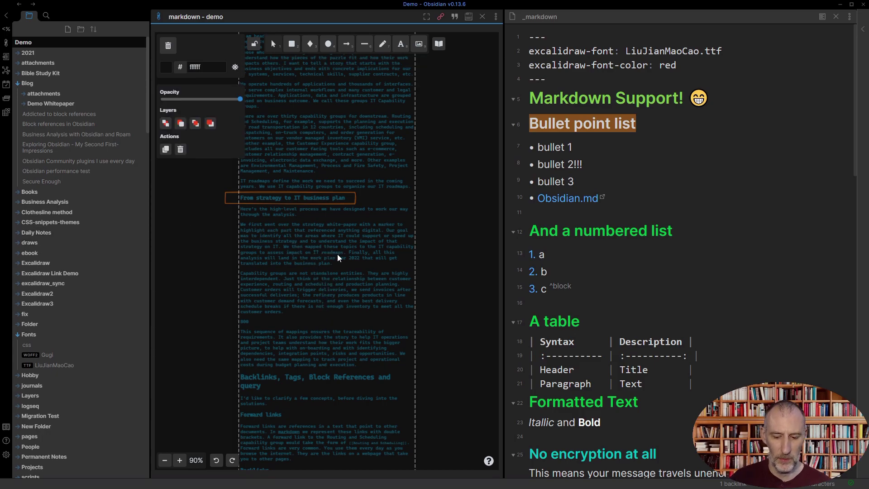
key("Delete")
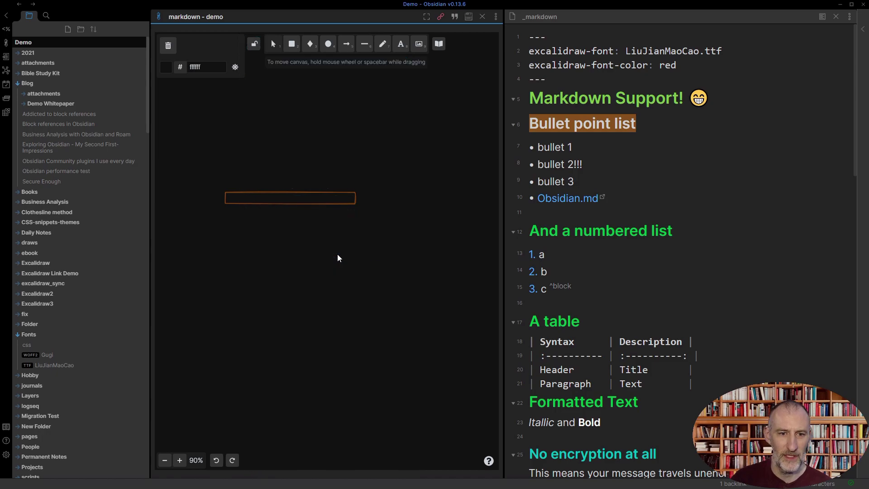
left_click(344, 204)
key("Delete")
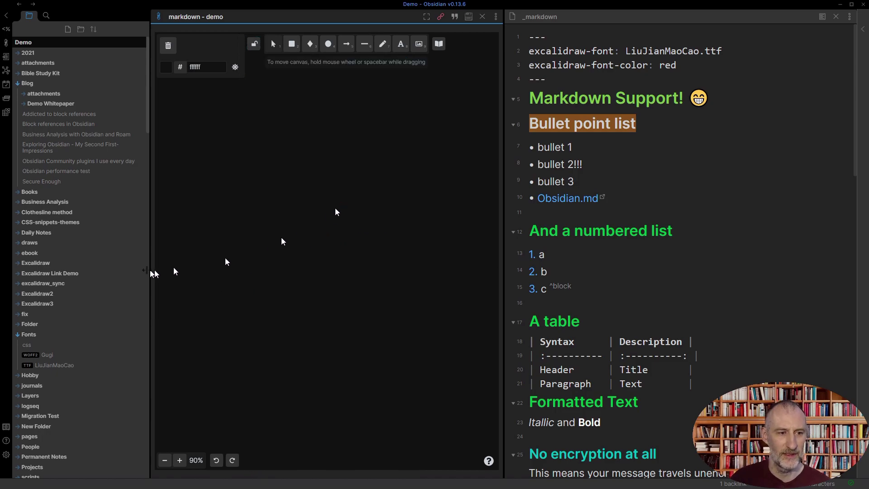
Embed the _markdown note onto the canvas from the file explorer and zoom in.
scroll(93, 292, "down", 5)
left_click_drag(40, 374, 296, 175)
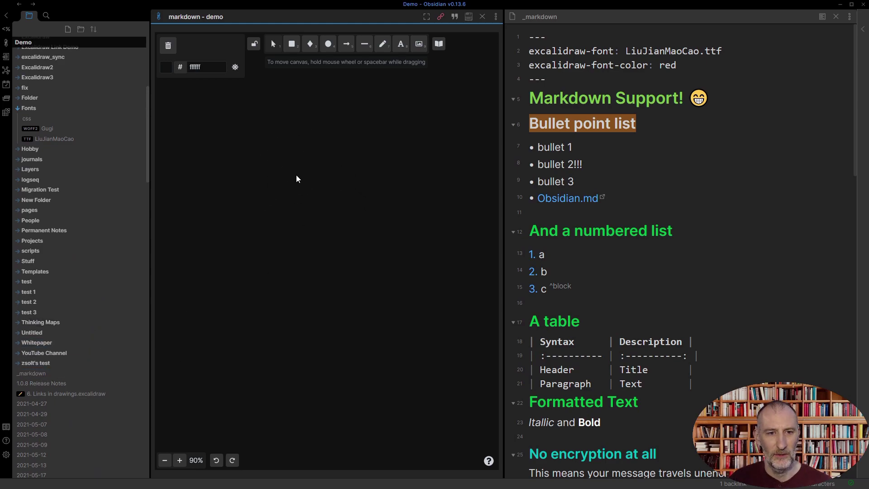
scroll(318, 214, "up", 10)
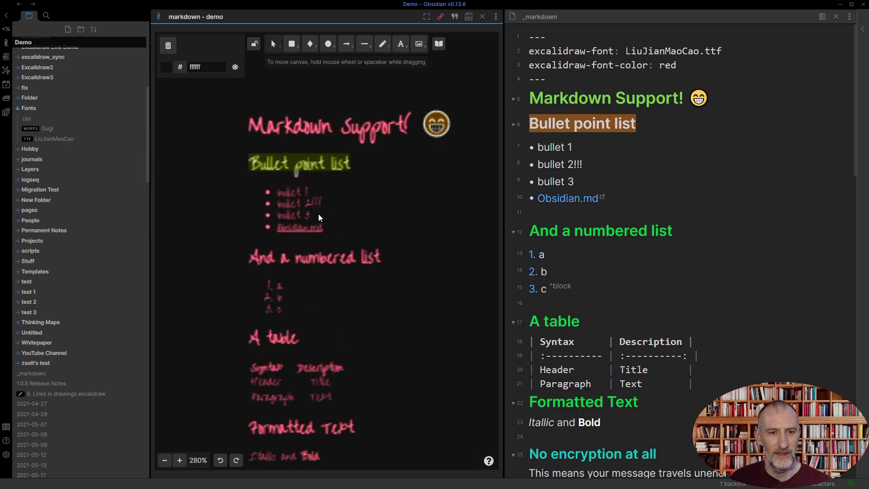
scroll(298, 237, "up", 4)
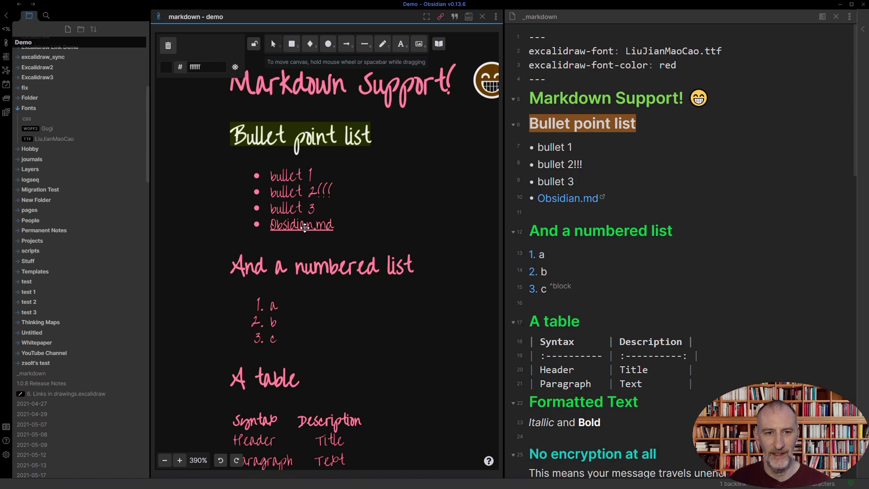
left_click(294, 186)
mouse_move(294, 186)
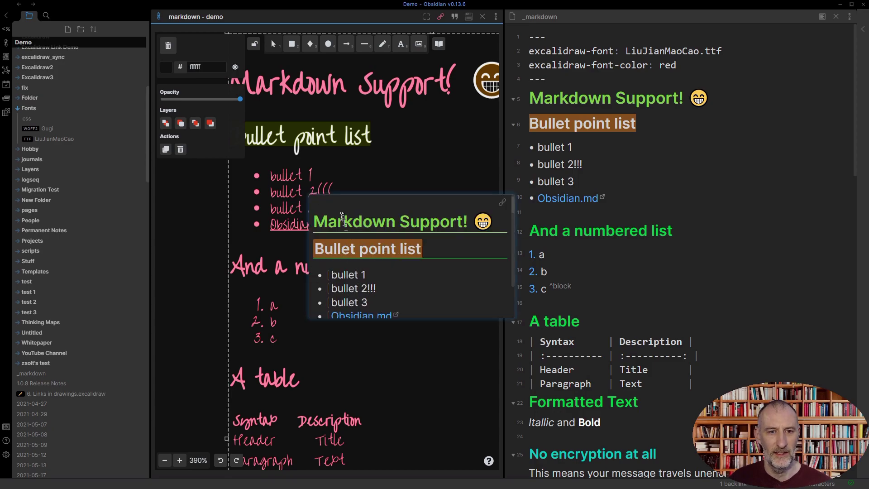
scroll(397, 259, "down", 2)
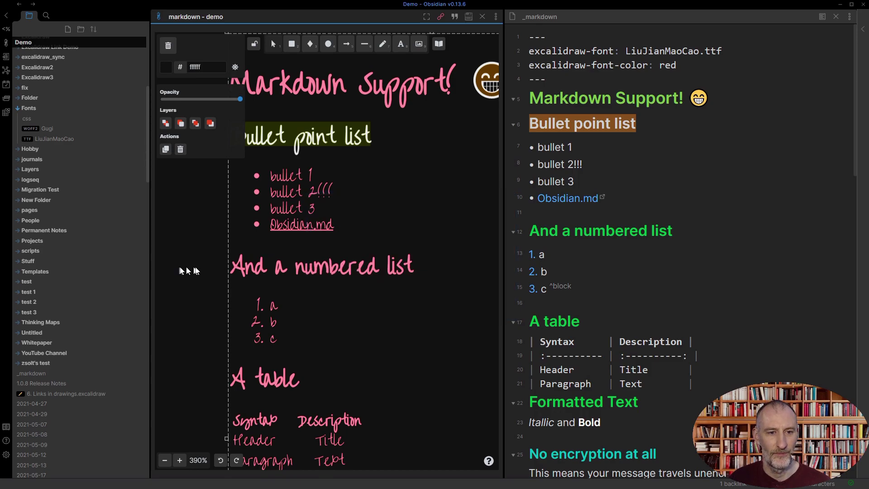
left_click(223, 268)
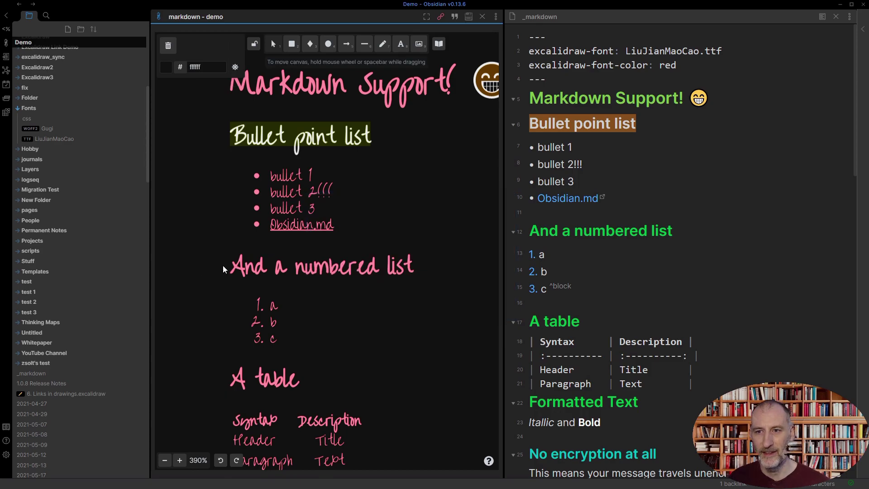